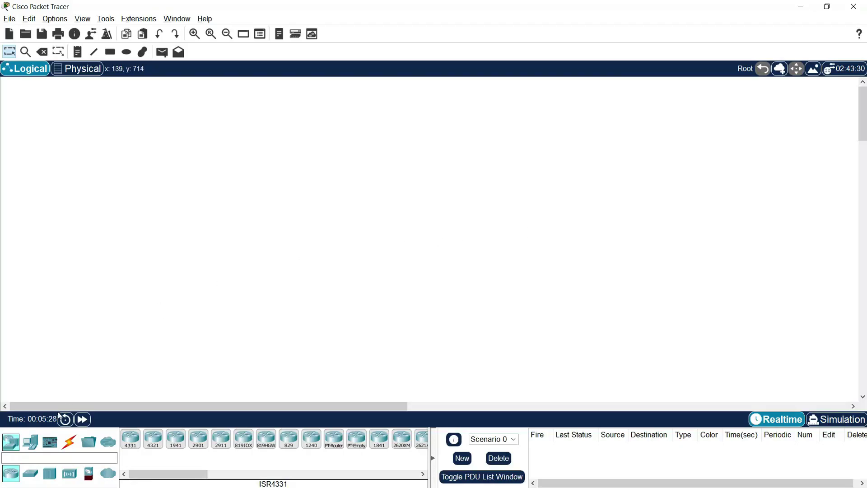
- Place a 2960 switch, with a 3504 WLC to its left and a 3702i access point to its right
left_click(31, 473)
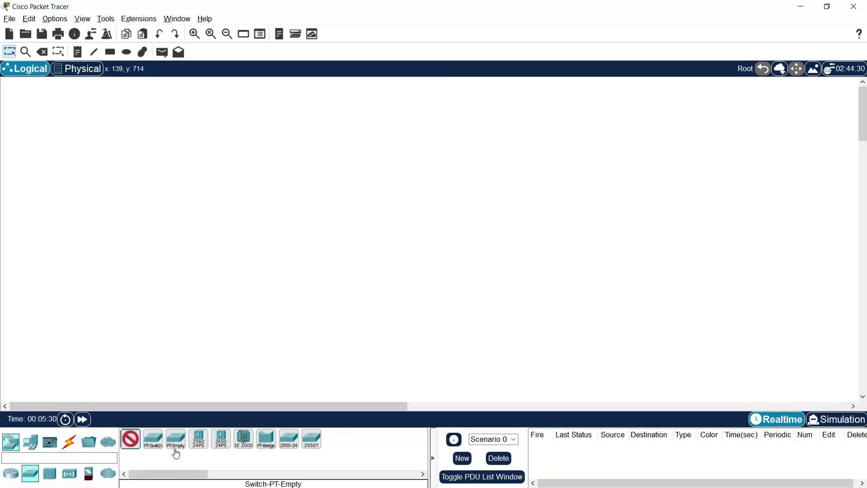
left_click(415, 199)
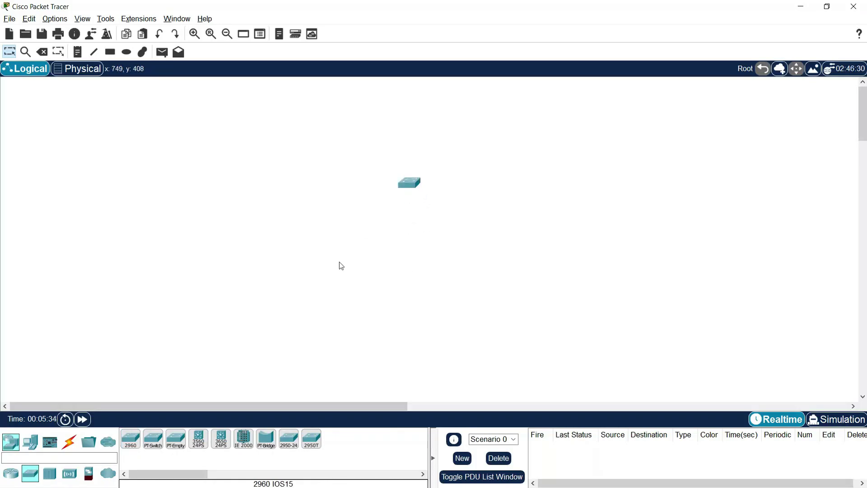
left_click(69, 473)
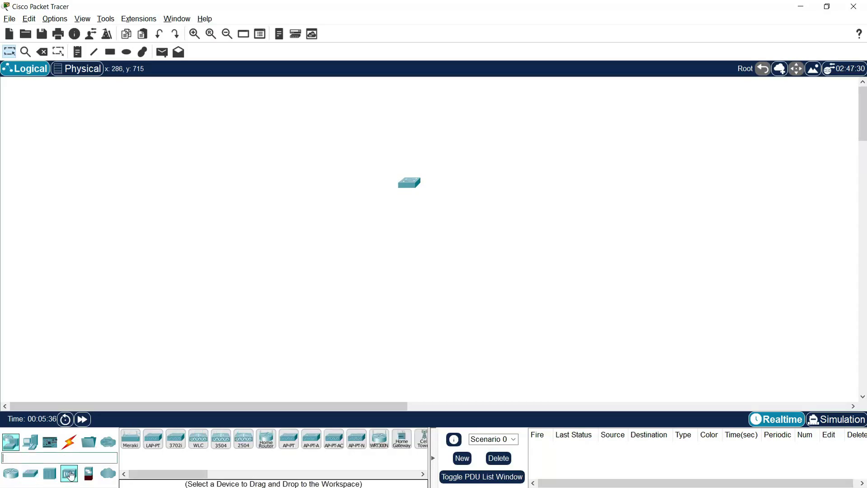
left_click(221, 439)
left_click(315, 179)
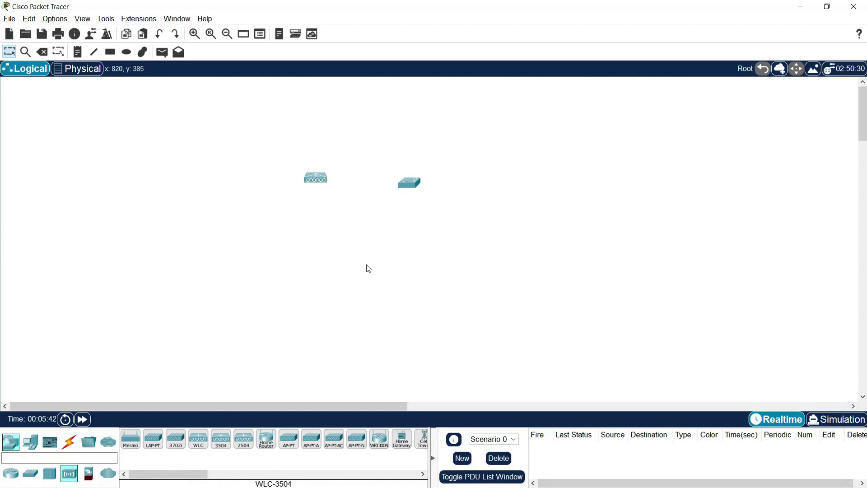
left_click(175, 439)
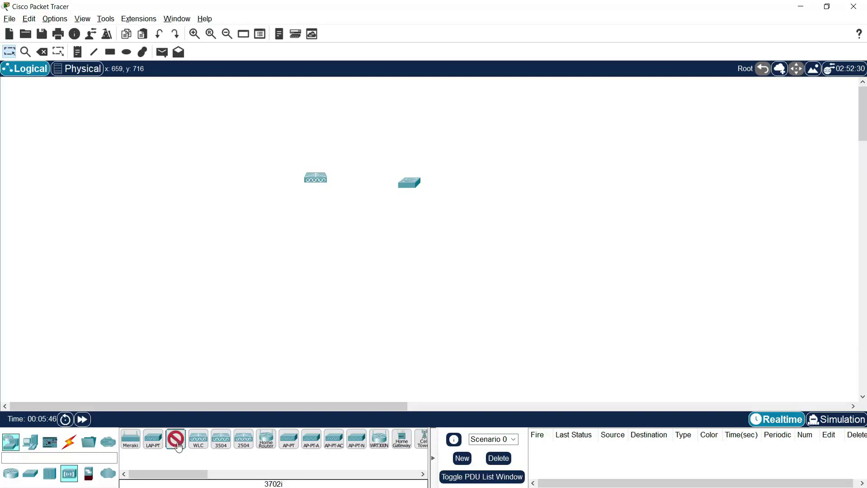
left_click(499, 176)
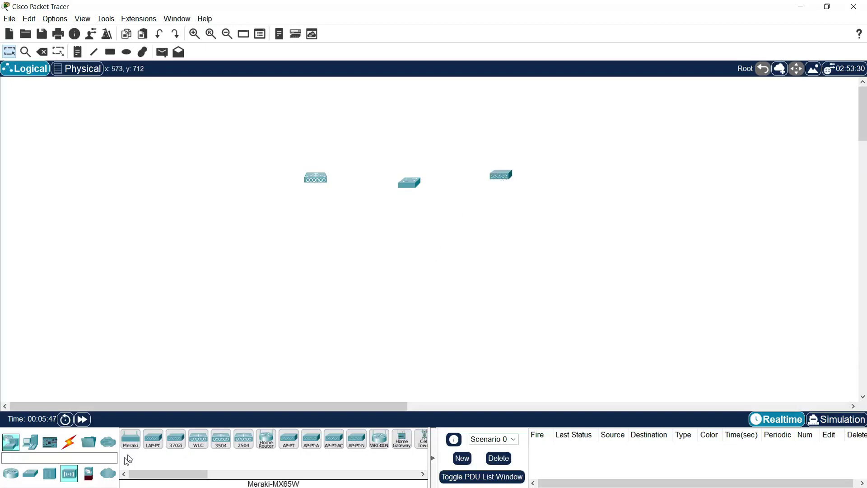
- Add a PC below the switch and a laptop below the access point
left_click(30, 441)
left_click(128, 448)
left_click(409, 248)
left_click(153, 439)
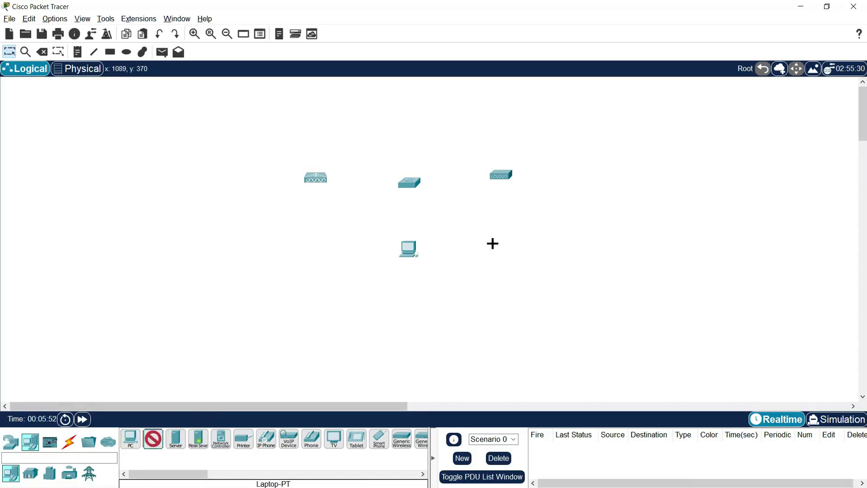
left_click(496, 236)
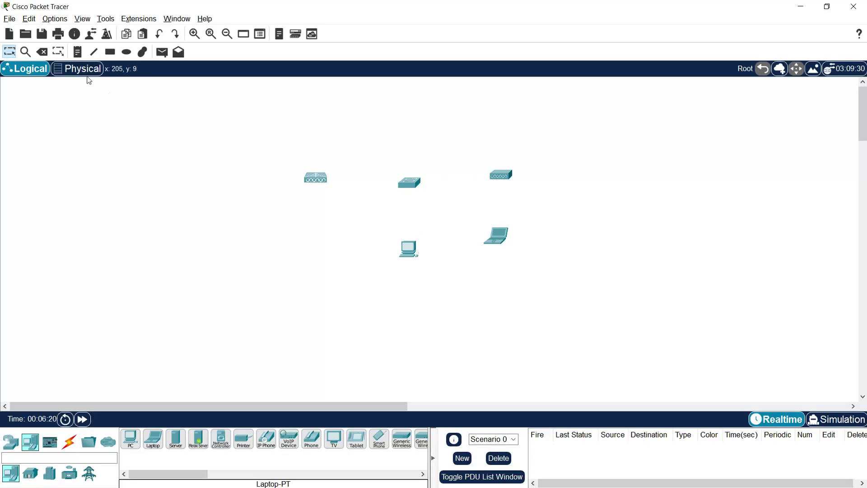
- In Preferences, enable Always Show Port Labels, device name labels and device model labels
left_click(55, 19)
key("Escape")
key("ctrl+r")
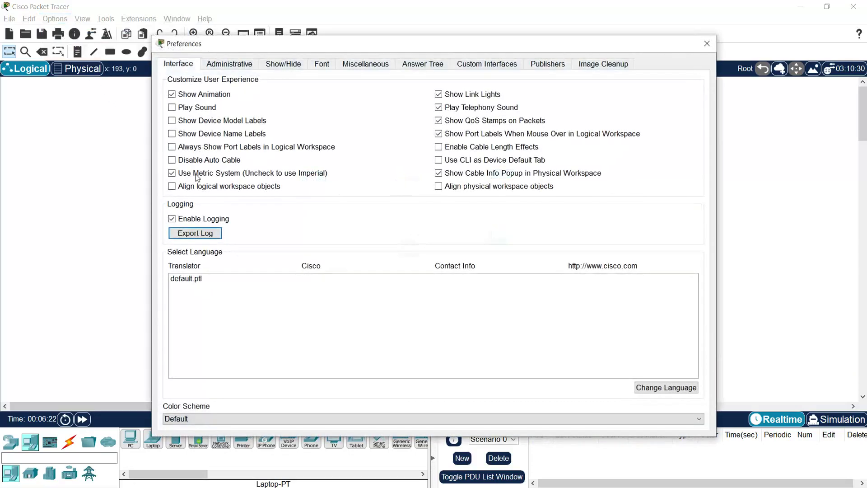
left_click(195, 148)
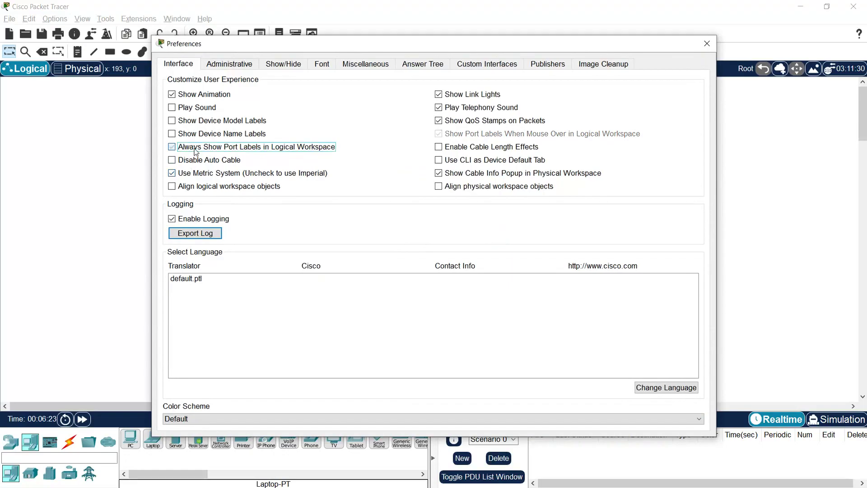
left_click(213, 135)
left_click(216, 122)
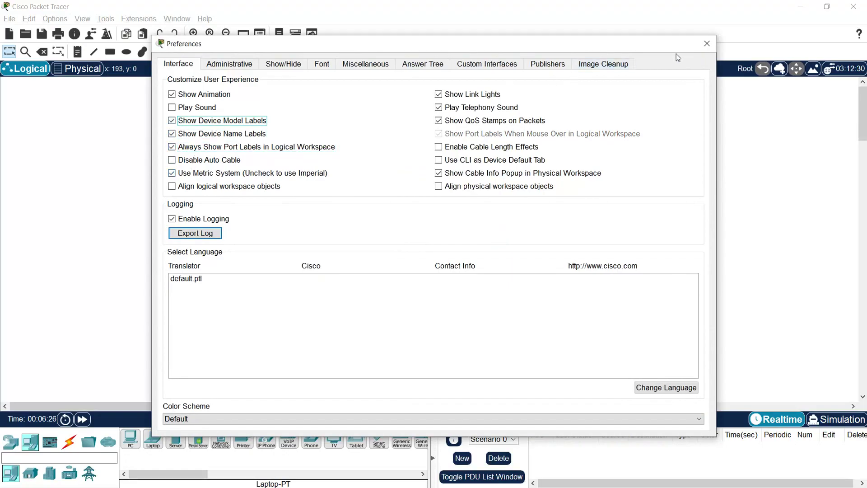
left_click(707, 43)
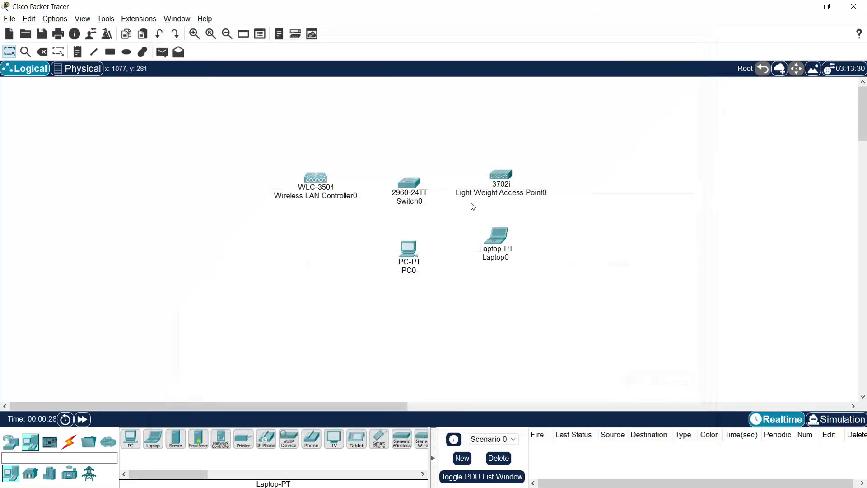
- Rename Switch0 to S1 and the wireless controller to WLC
mouse_move(409, 182)
left_mouse_down()
mouse_move(412, 175)
mouse_move(405, 196)
left_mouse_up()
left_click(413, 194)
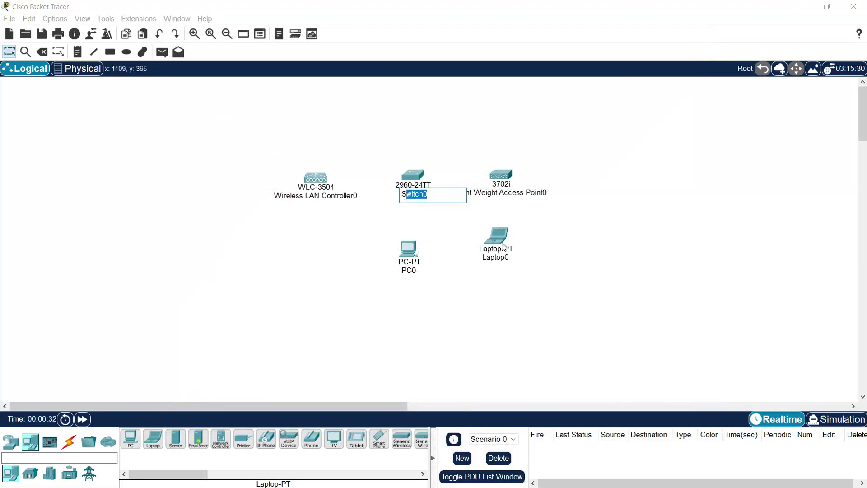
type("1")
left_click(567, 267)
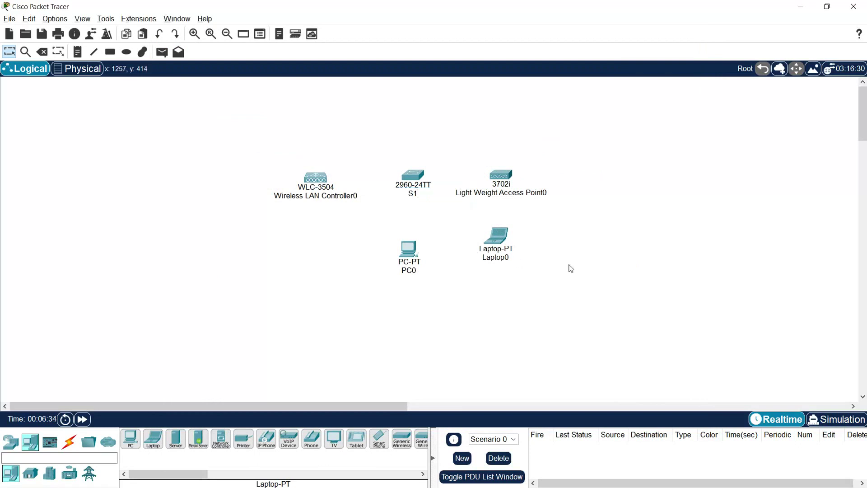
left_click(316, 197)
left_click_drag(348, 208, 273, 191)
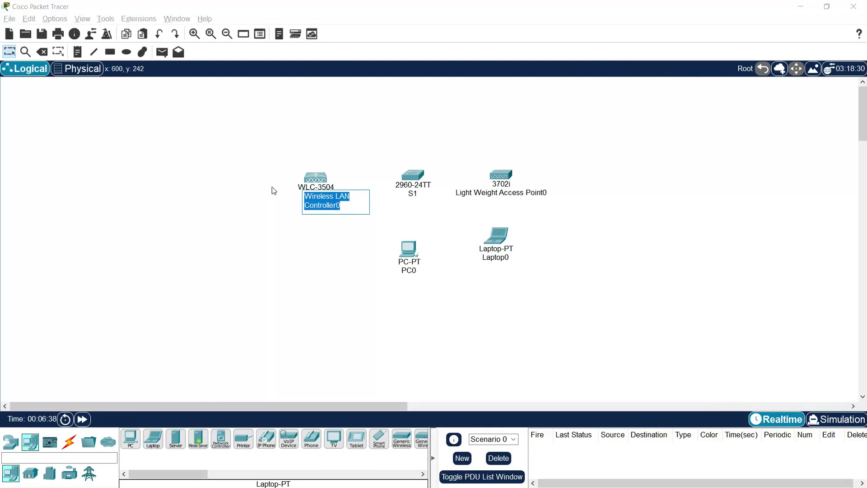
type("WLC")
key("Return")
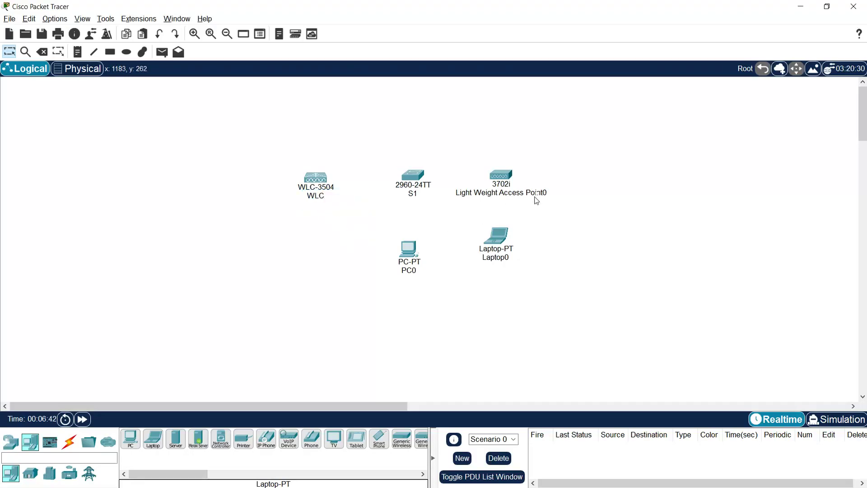
- Rename the access point to LAP, PC0 to Admin and Laptop0 to Laptop
left_click(506, 193)
left_click_drag(541, 198, 479, 188)
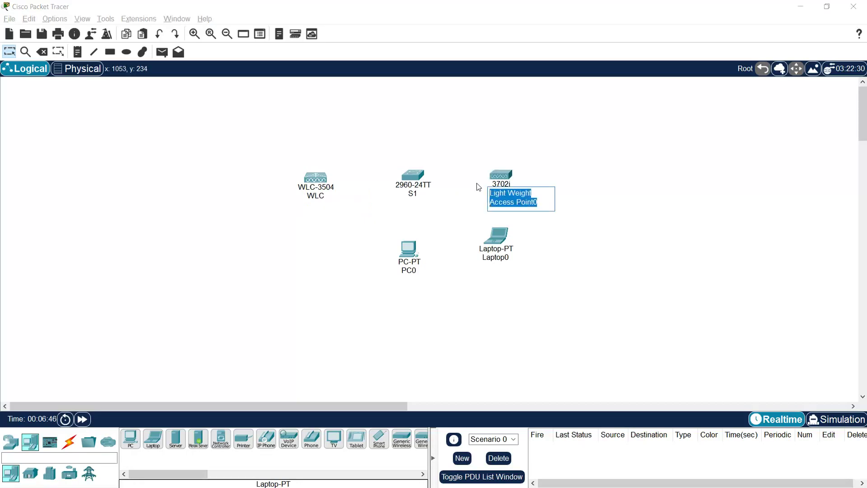
type("LAP")
left_click(414, 271)
left_click_drag(427, 270, 381, 266)
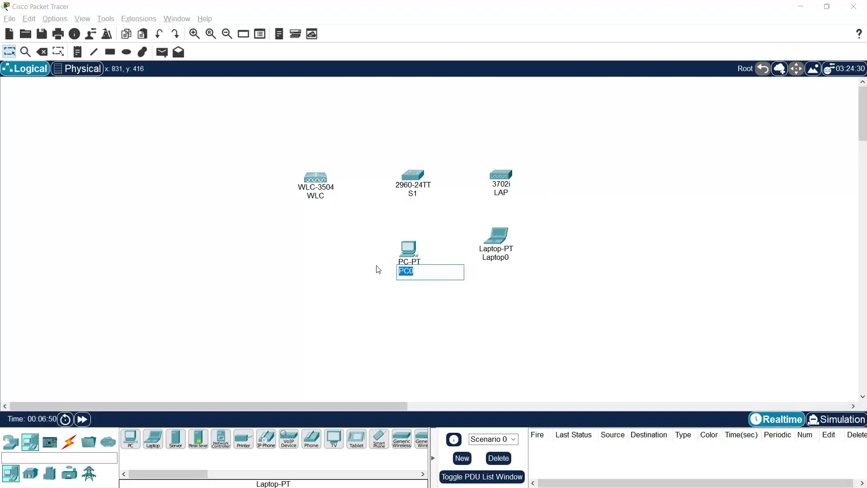
type("Admin")
left_click(496, 258)
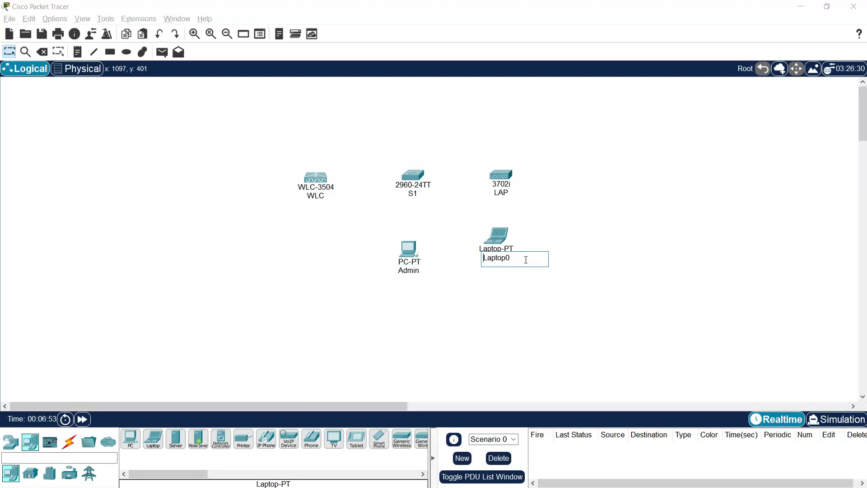
left_click(507, 265)
left_click_drag(507, 255, 510, 265)
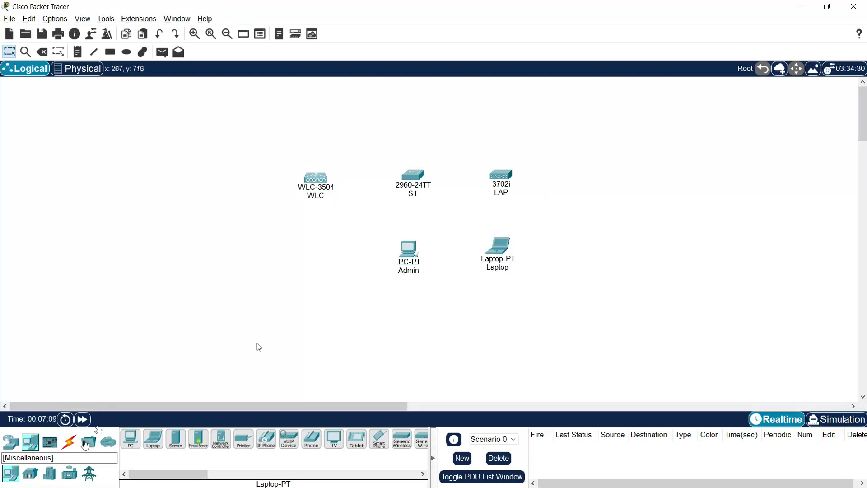
left_click(72, 443)
- Connect WLC GigabitEthernet1 to S1 GigabitEthernet0/1 with a copper straight-through cable
left_click(175, 438)
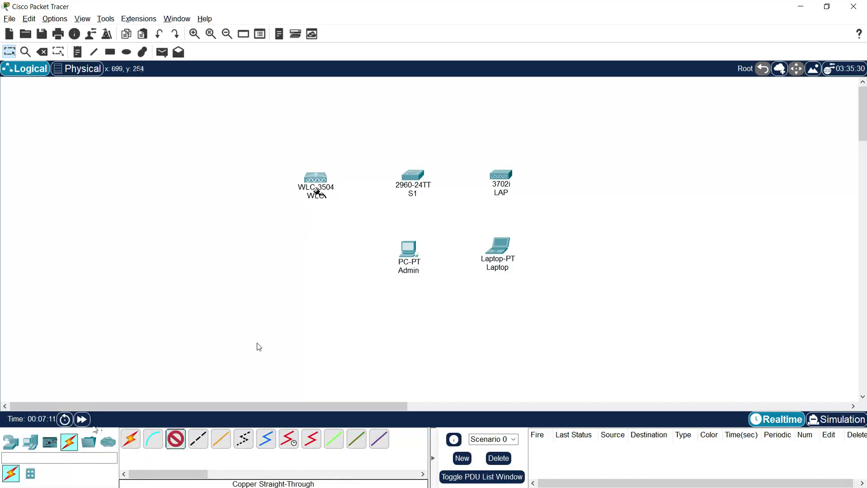
left_click(319, 182)
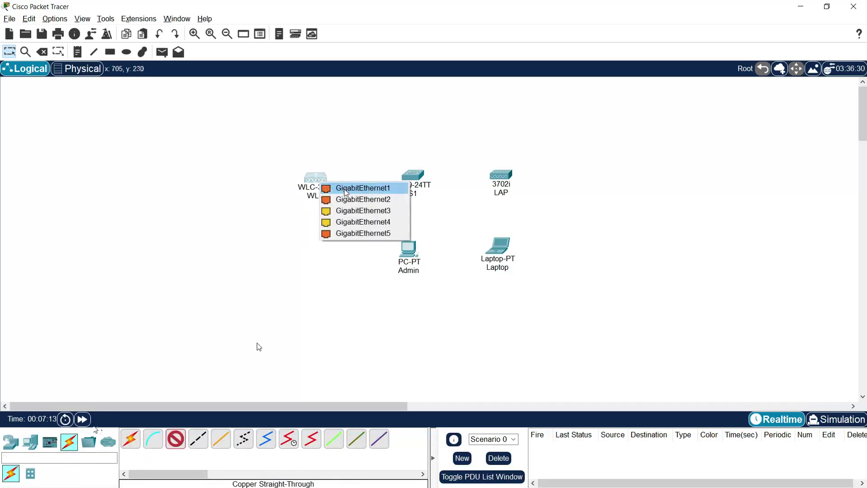
left_click(364, 189)
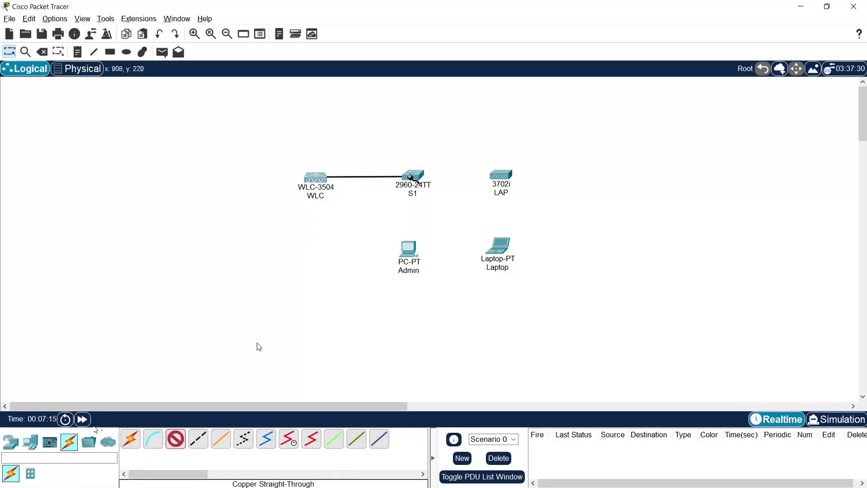
left_click(411, 177)
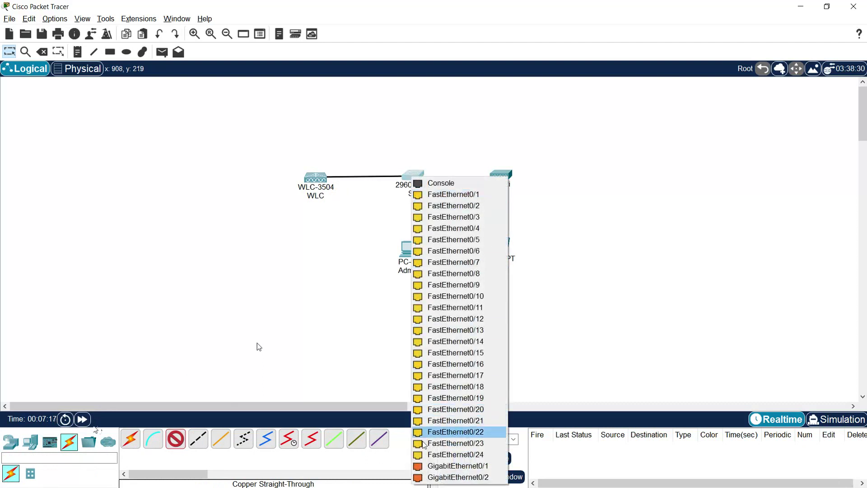
left_click(443, 466)
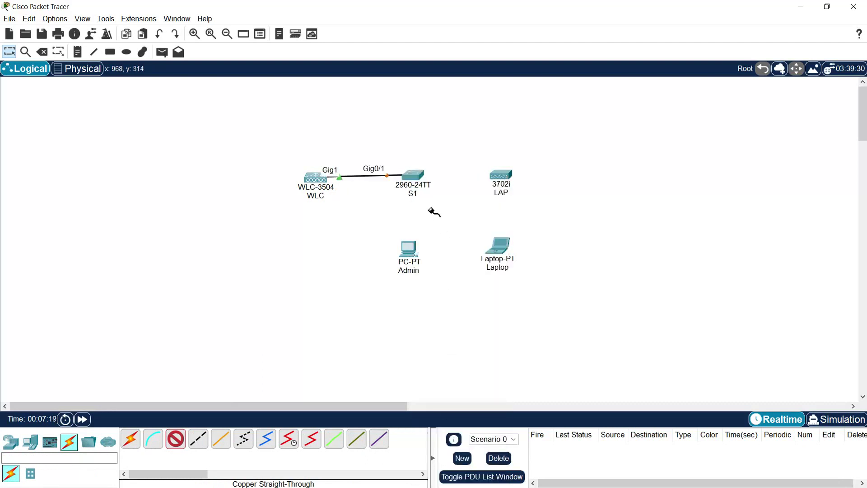
- Cable S1 Gig0/2 to LAP Gig0 and S1 Fa0/1 to the Admin PC's FastEthernet0
left_click(416, 177)
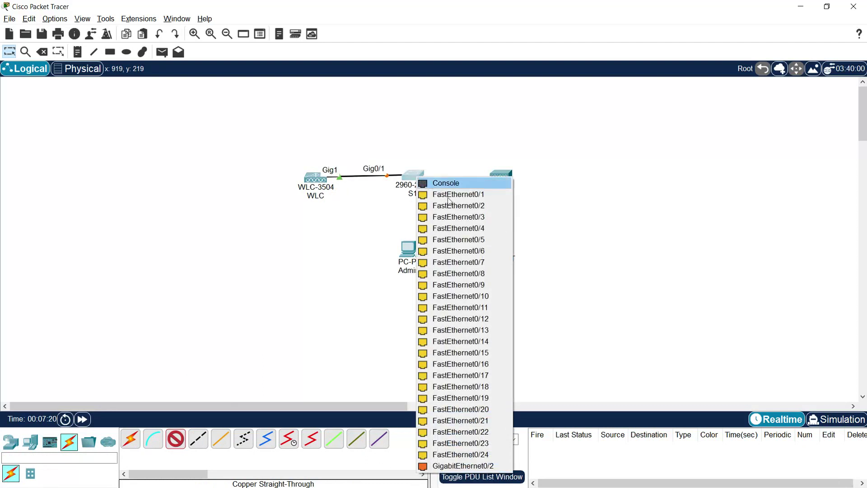
left_click(472, 466)
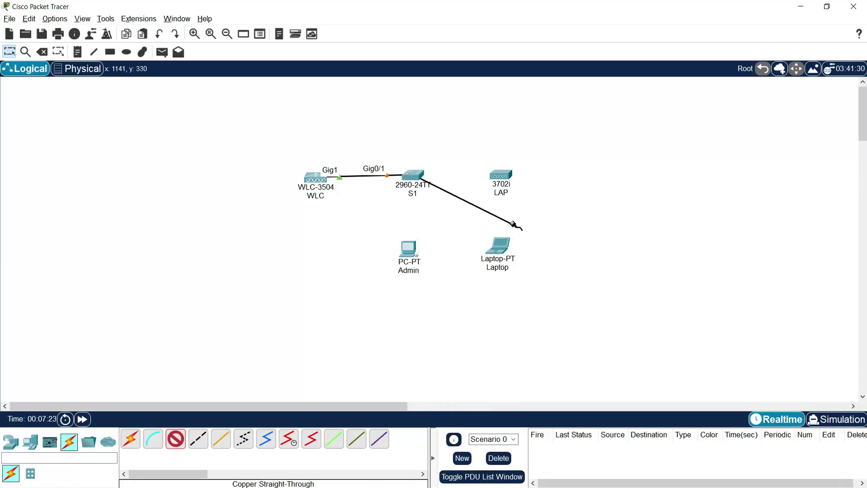
left_click(504, 177)
left_click(541, 180)
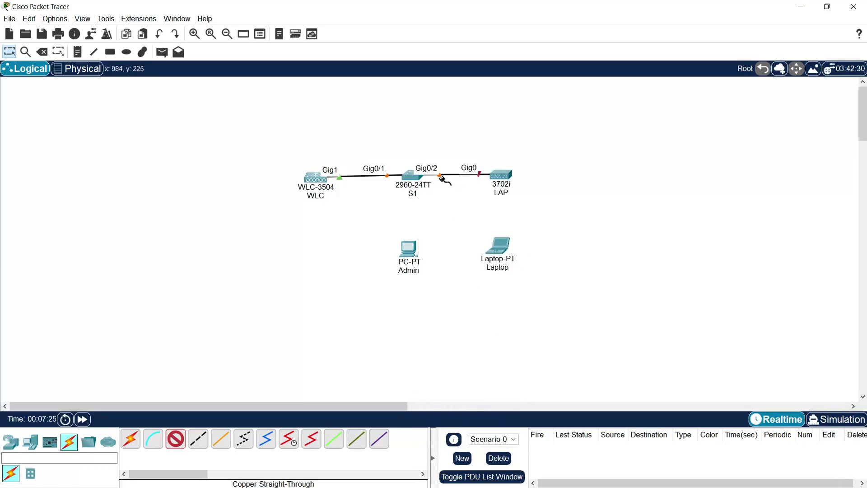
left_click(413, 176)
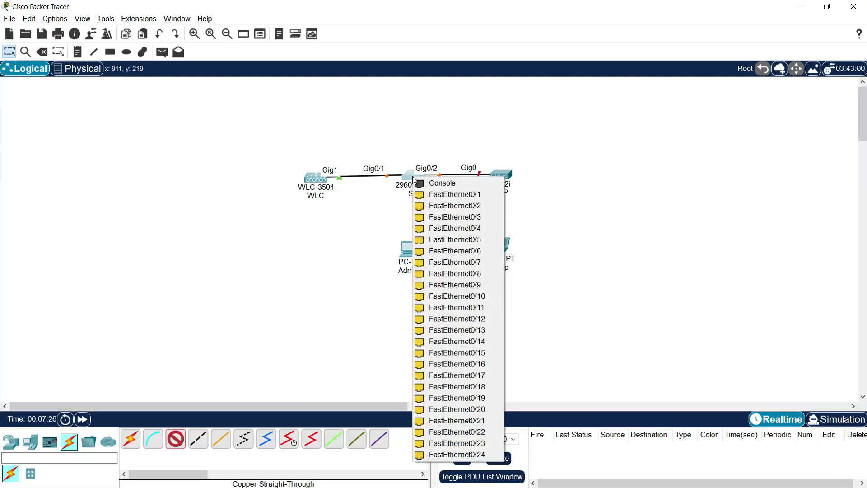
left_click(490, 194)
left_click(407, 248)
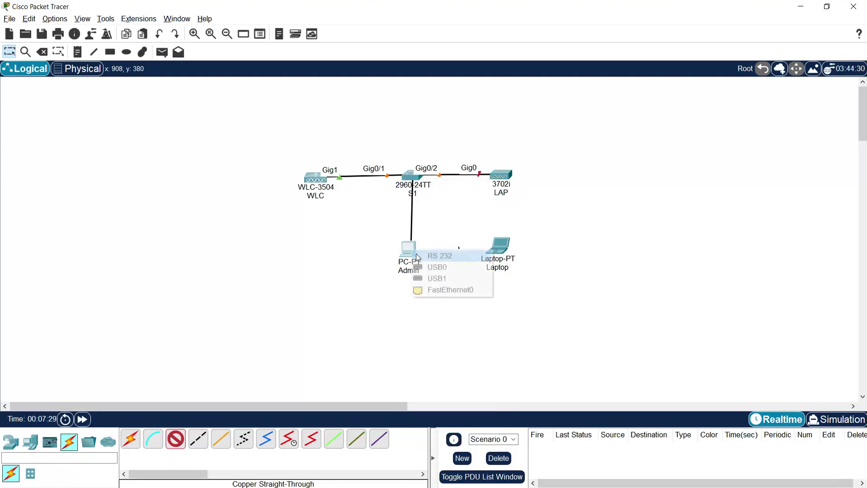
left_click(423, 289)
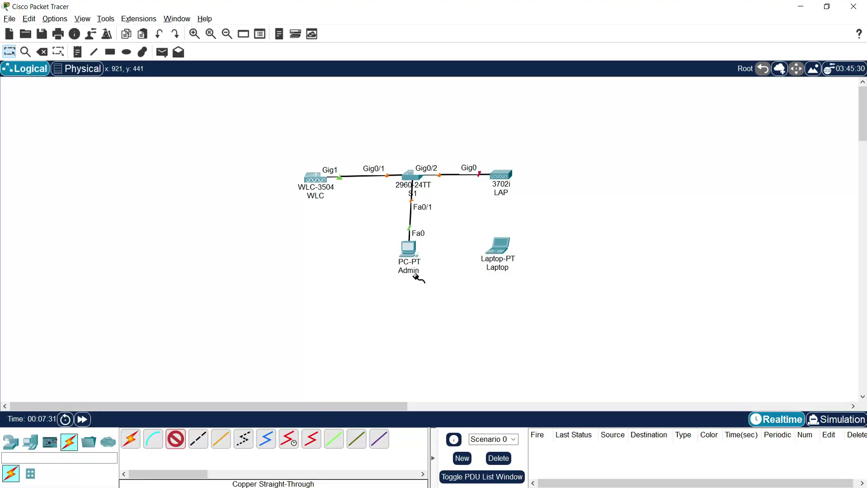
- Nudge the WLC, Admin PC and Laptop into a tidy, aligned layout
left_click_drag(410, 253, 414, 248)
left_click_drag(313, 179, 308, 176)
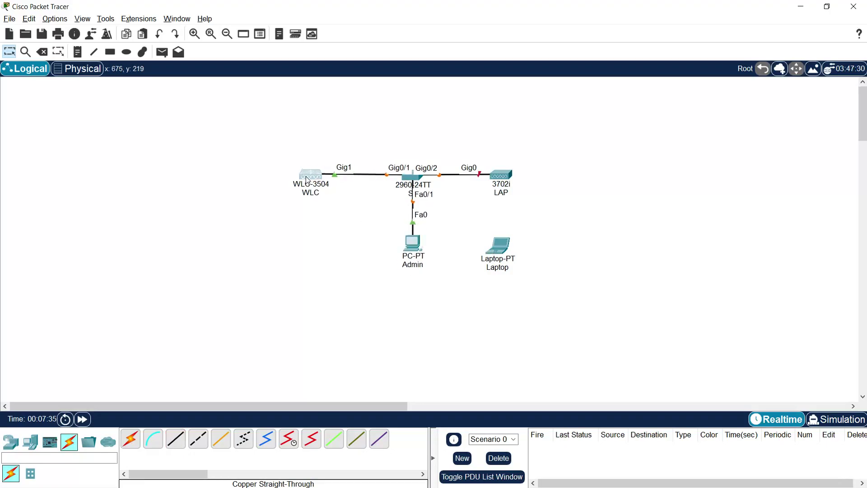
left_click_drag(498, 246, 503, 246)
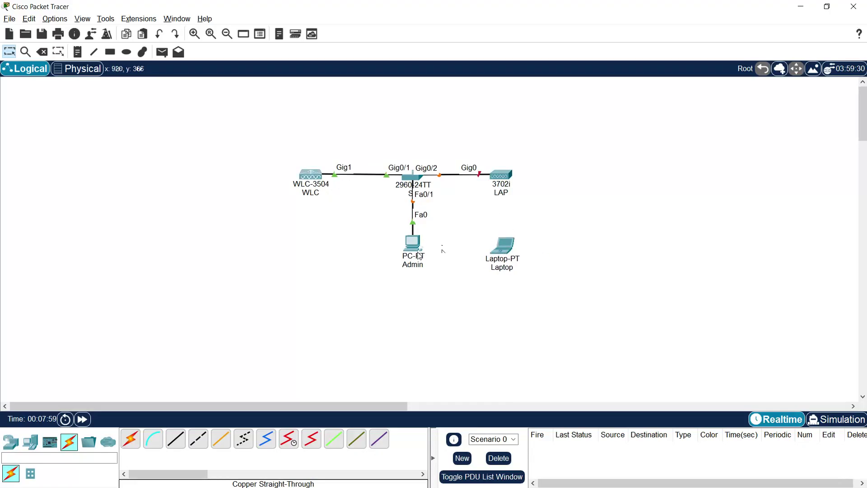
left_click_drag(419, 256, 416, 267)
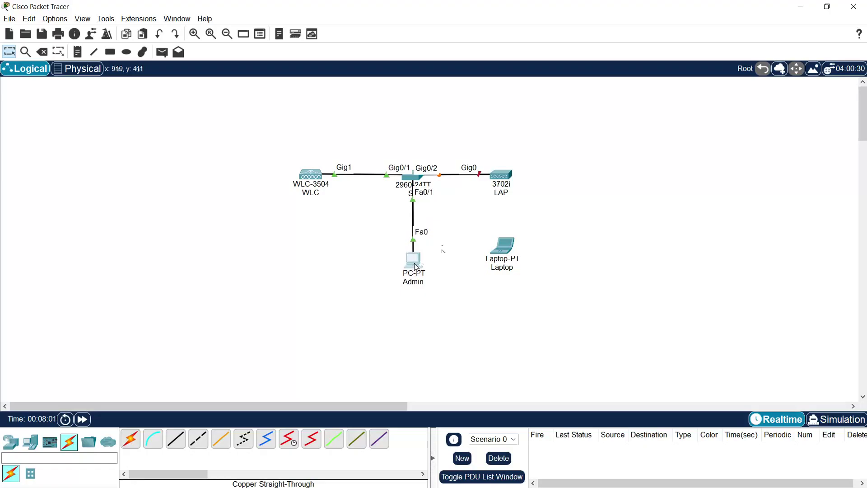
left_click_drag(505, 247, 508, 267)
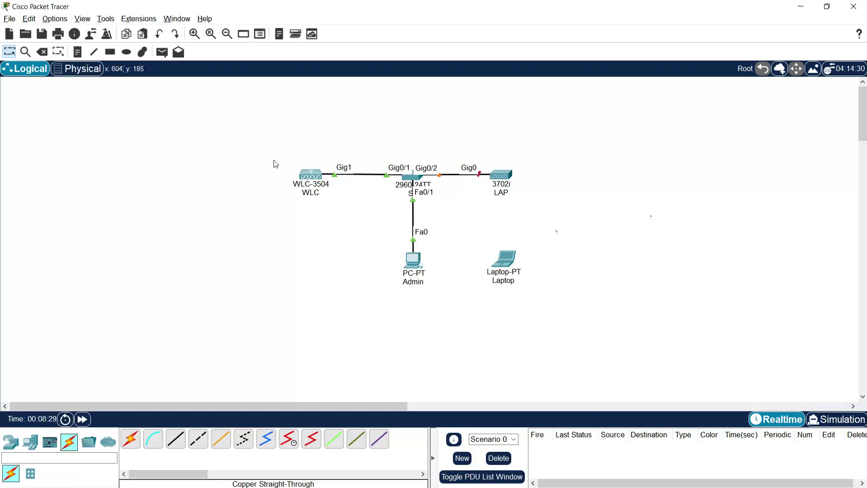
- Marquee-select the Admin PC, Laptop, LAP and finally the WLC in turn
left_click_drag(367, 242, 424, 299)
left_click_drag(466, 248, 542, 306)
left_click_drag(531, 157, 489, 219)
left_click_drag(260, 153, 347, 222)
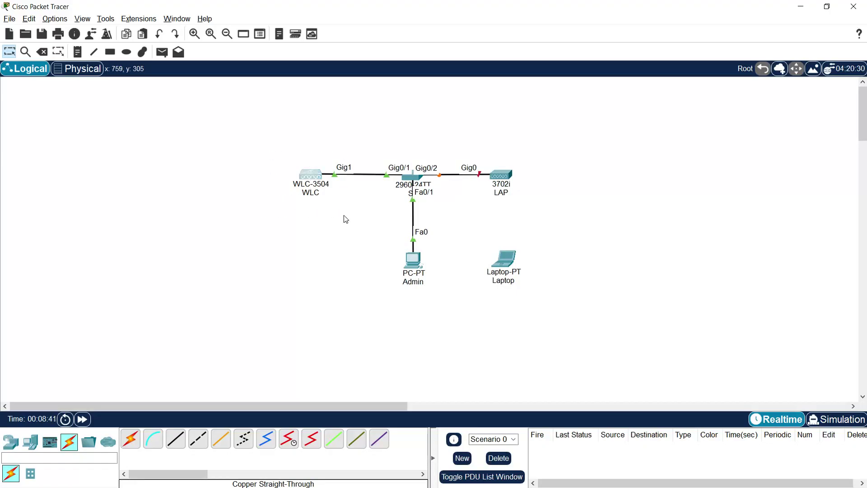
- Bring up the WLC's Config > Management interface settings
left_click(311, 177)
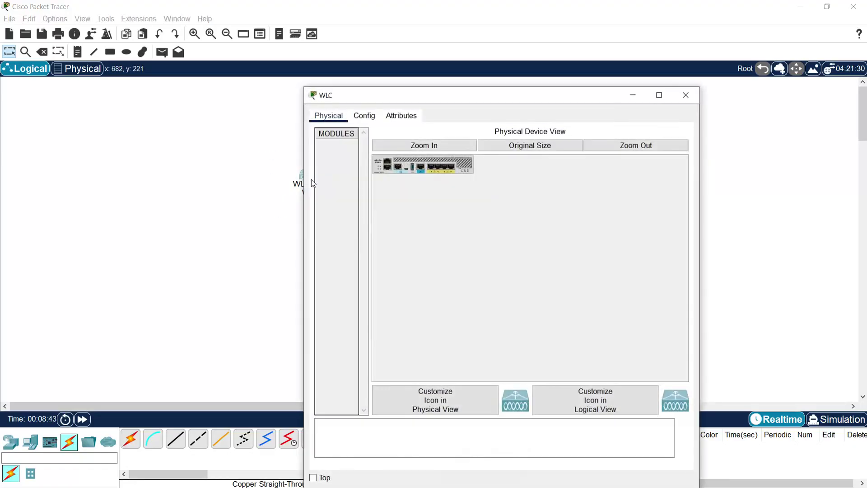
left_click_drag(365, 94, 330, 39)
left_click(329, 61)
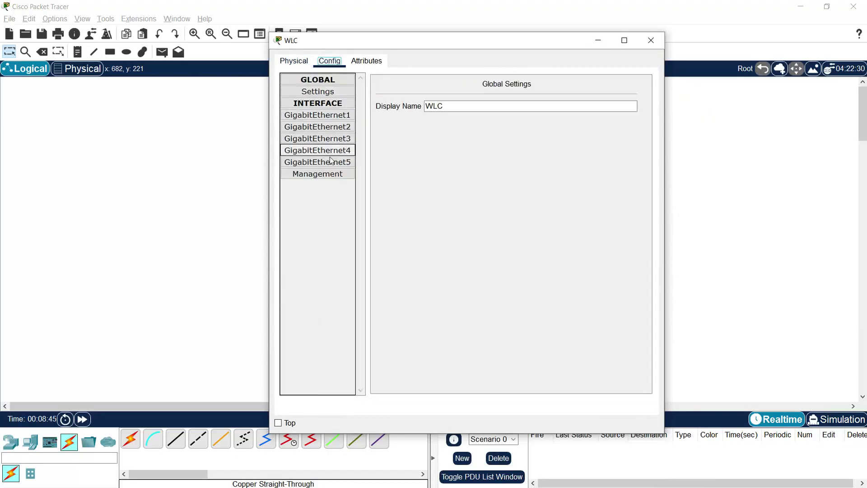
left_click(338, 177)
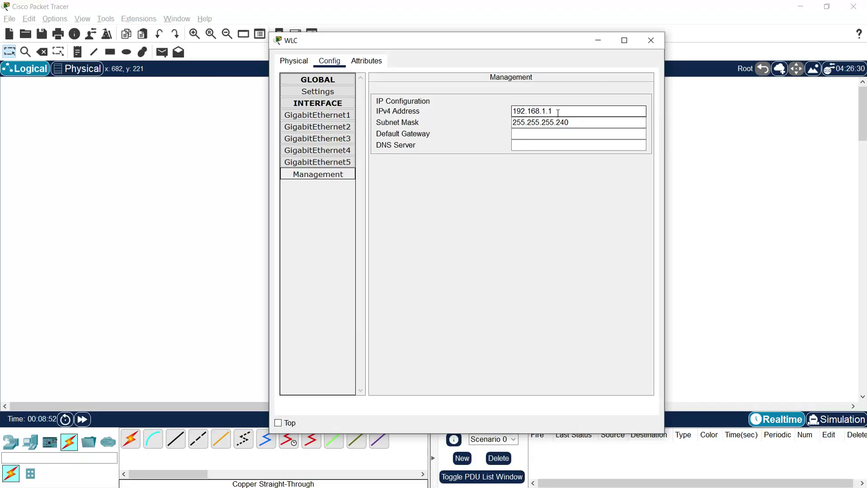
- Keep IPv4 192.168.1.1, correct the mask to 255.255.255.0, then open the Admin PC
left_click_drag(558, 112, 465, 107)
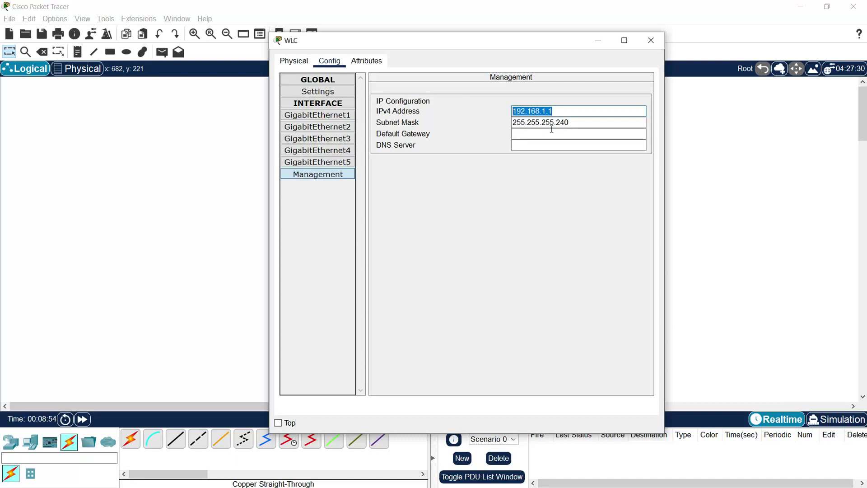
left_click_drag(565, 122, 646, 162)
key("Left")
key("BackSpace")
key("BackSpace")
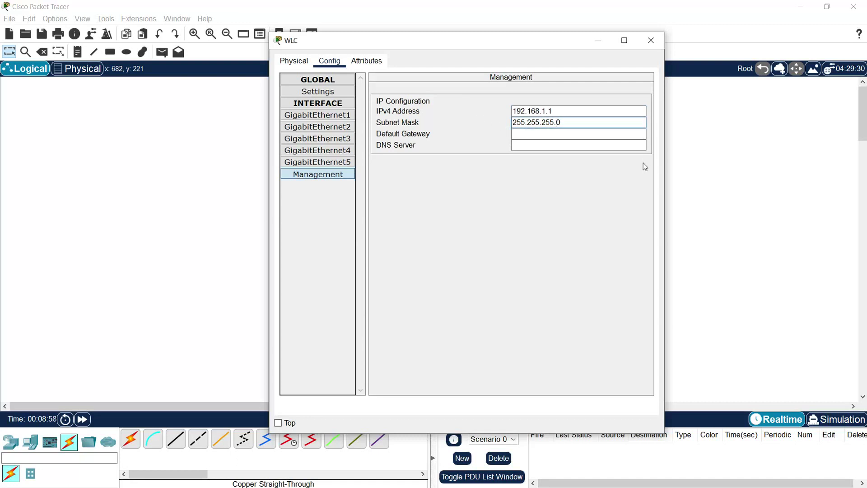
left_click_drag(584, 124, 467, 126)
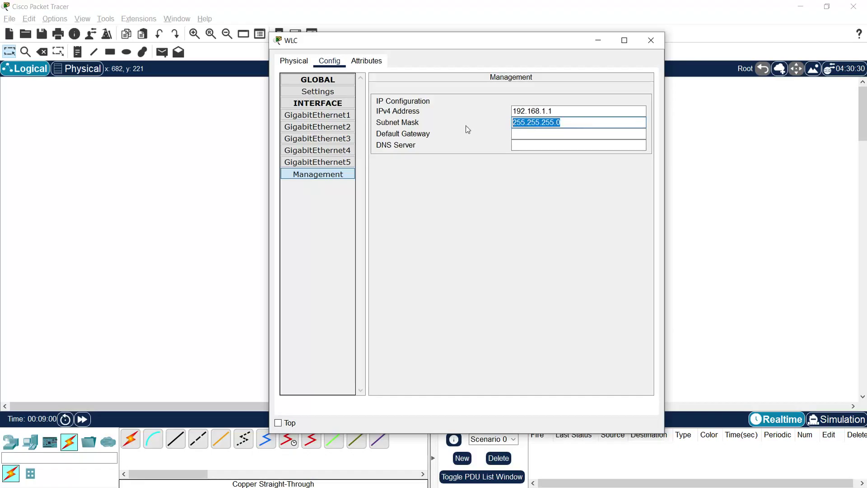
left_click(515, 133)
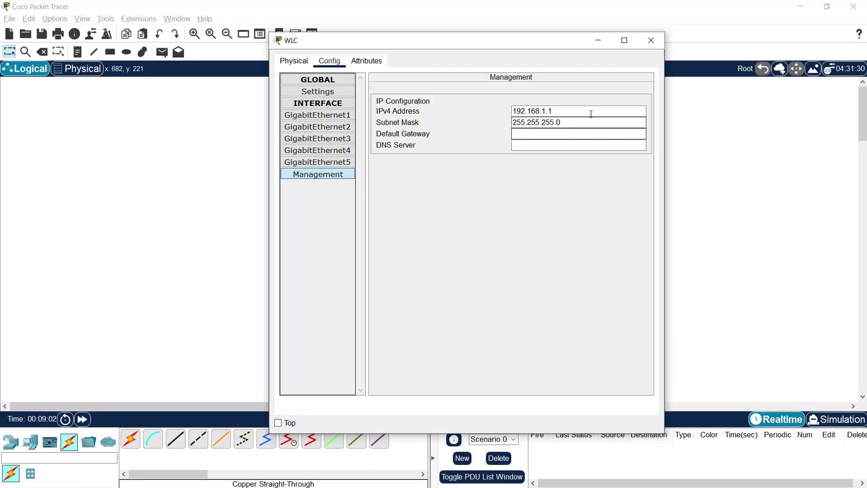
left_click(651, 40)
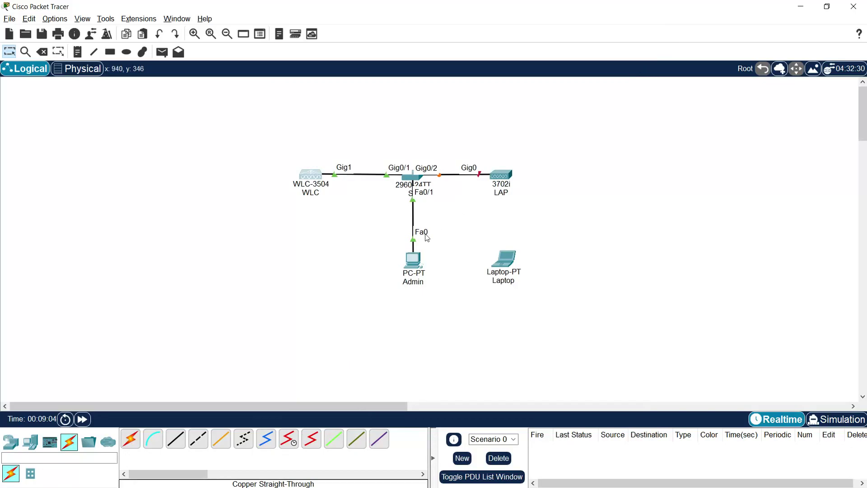
left_click(413, 260)
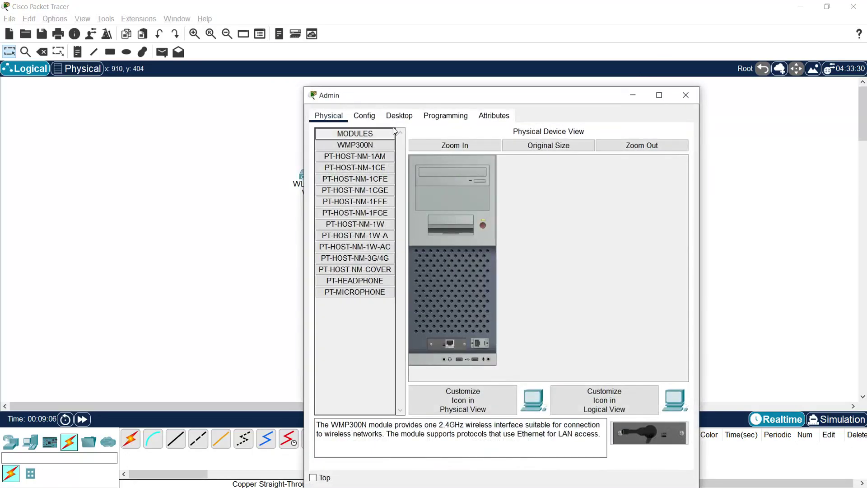
- Give the Admin PC static IPv4 192.168.1.2 with the default mask 255.255.255.0
left_click(399, 116)
left_click(371, 157)
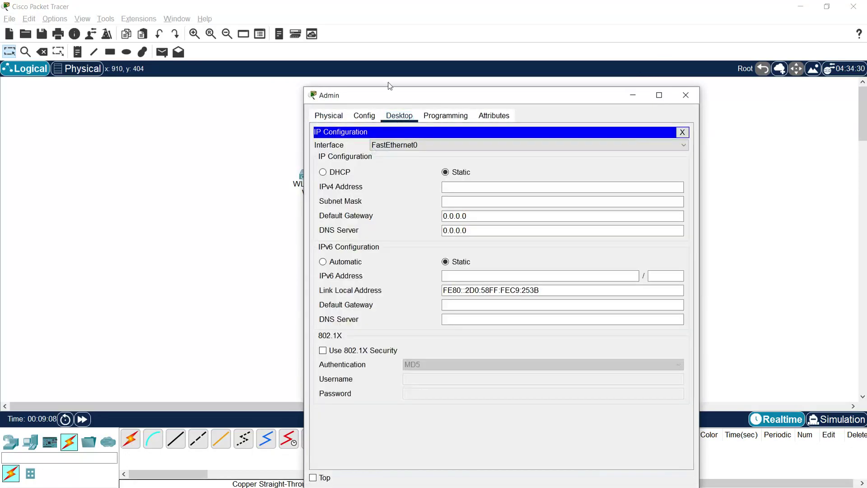
left_click_drag(388, 90, 380, 61)
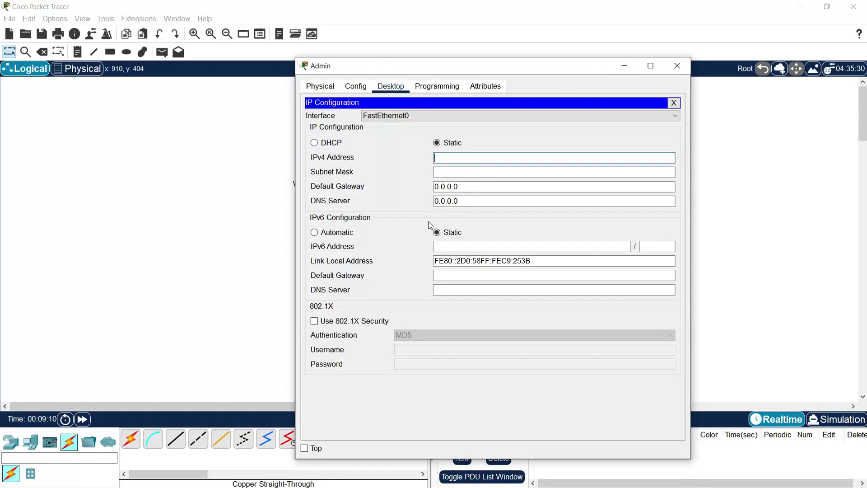
type("192.168.1.2")
key("Tab")
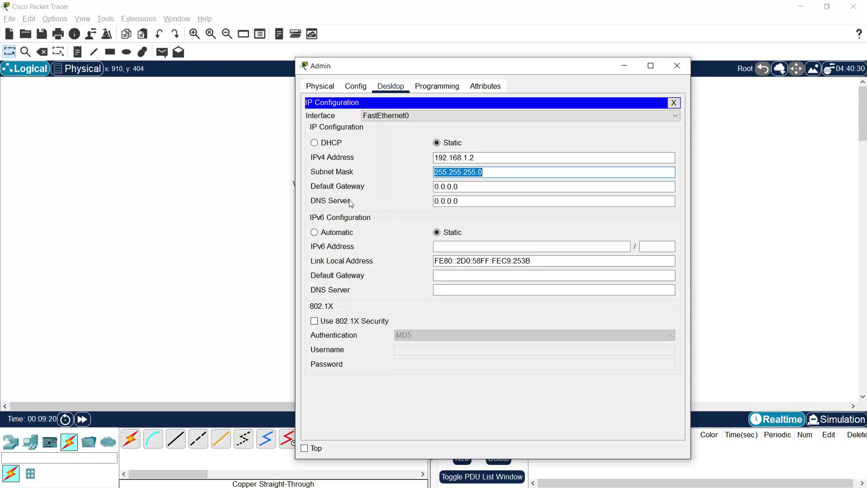
left_click(676, 65)
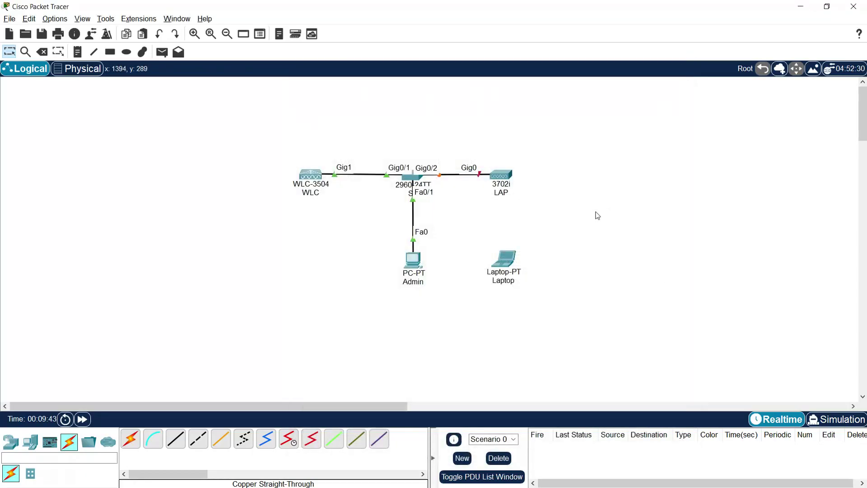
- Run ping 192.168.1.1 from the Admin PC's Command Prompt and check the replies
left_click(414, 261)
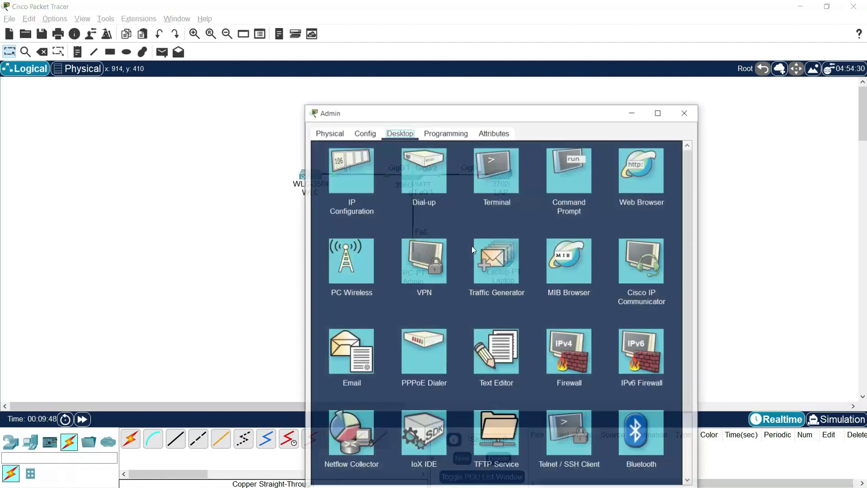
left_click(561, 178)
left_click_drag(449, 114, 440, 56)
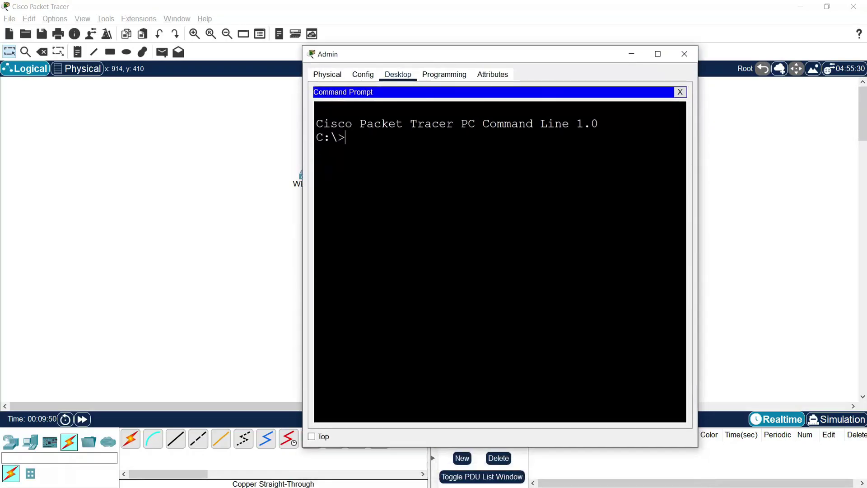
type("ping 192.168.1.1")
key("Return")
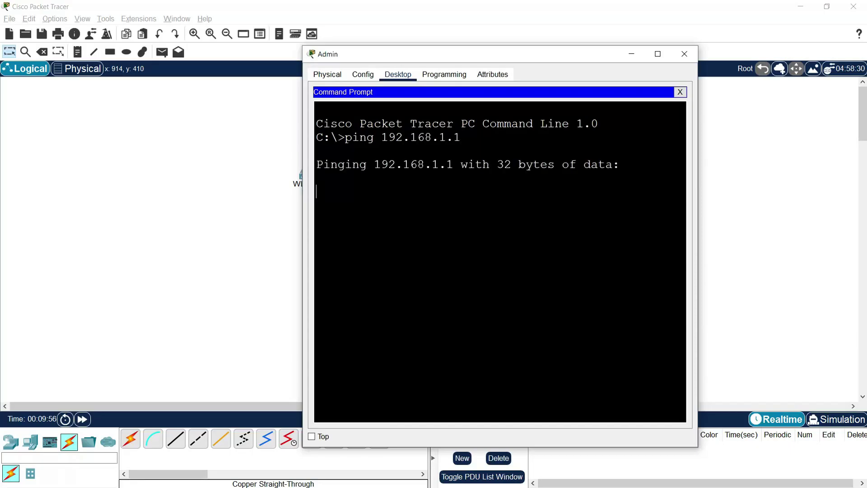
left_click_drag(429, 55, 427, 32)
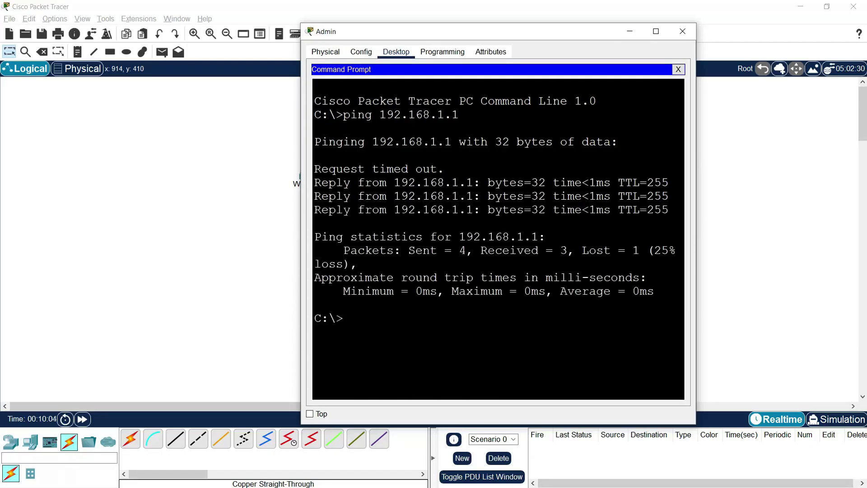
left_click(682, 33)
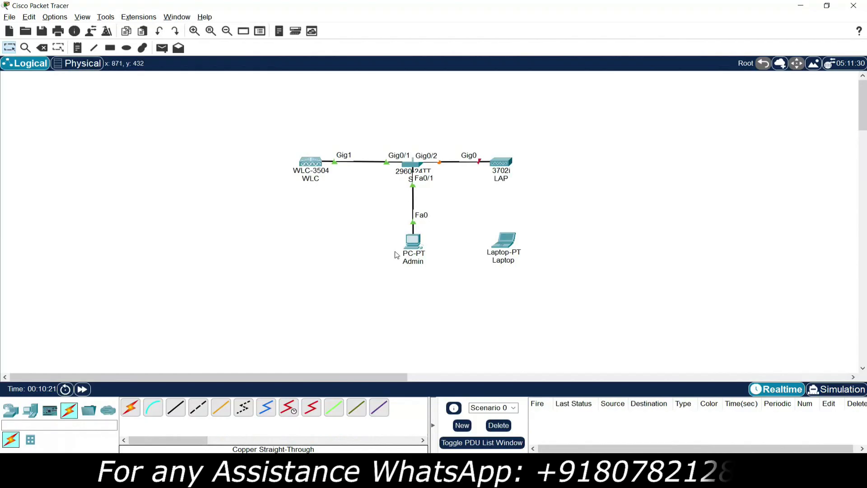
left_click(415, 243)
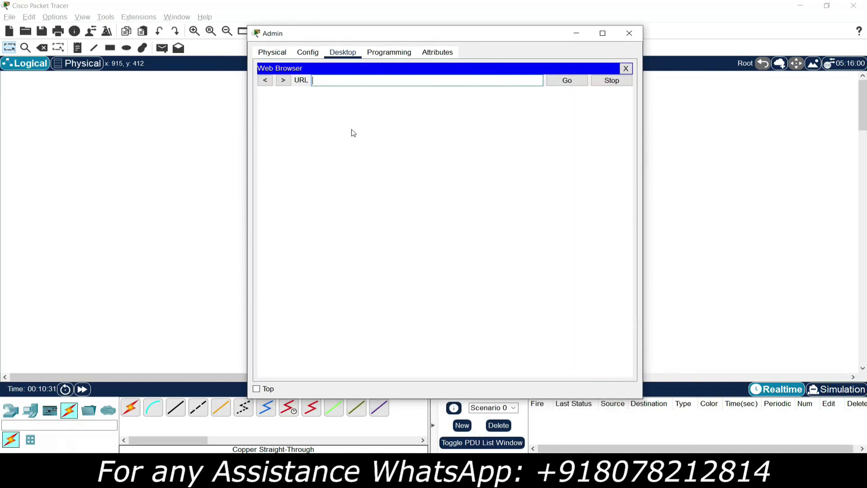
- Browse to 192.168.1.1 in the Admin PC's Web Browser to reach the WLC setup page
type("192.168.1.1")
left_click(567, 80)
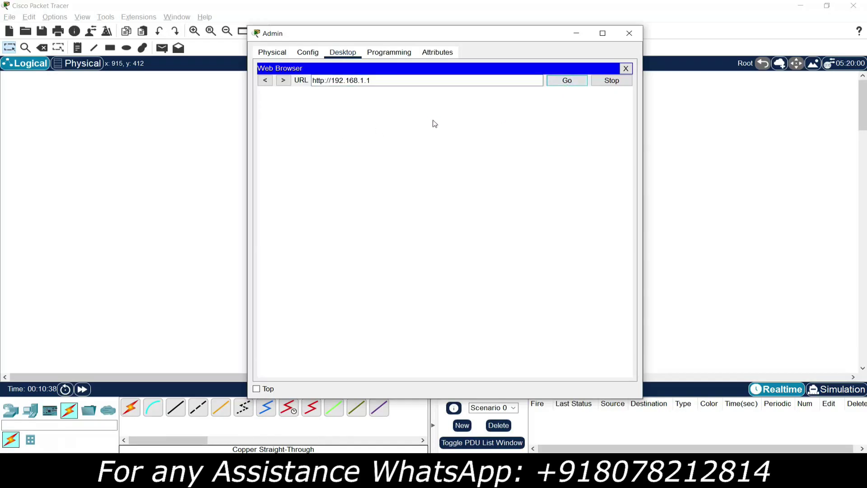
left_click(326, 84)
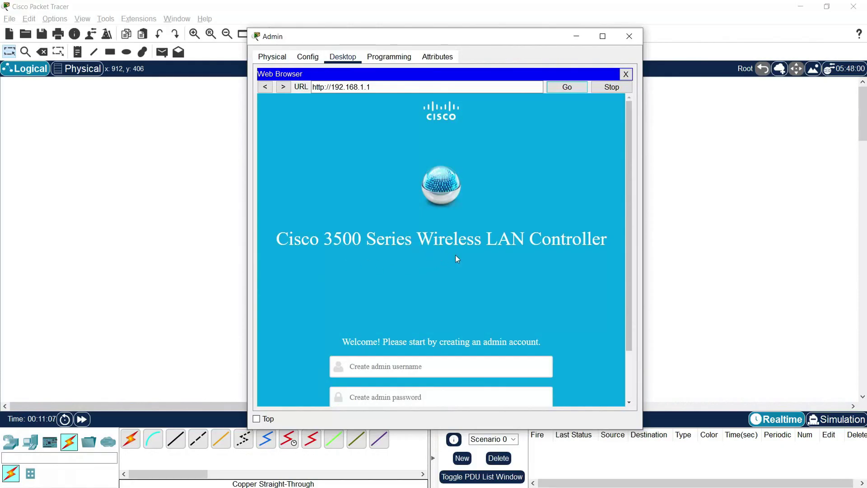
scroll(462, 256, "down", 3)
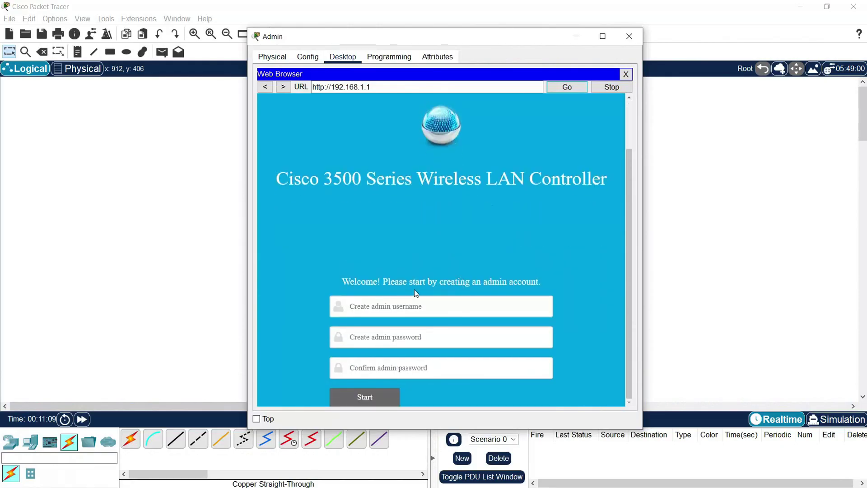
- Enter username admin, type and confirm the account password, then click Start
left_click(467, 304)
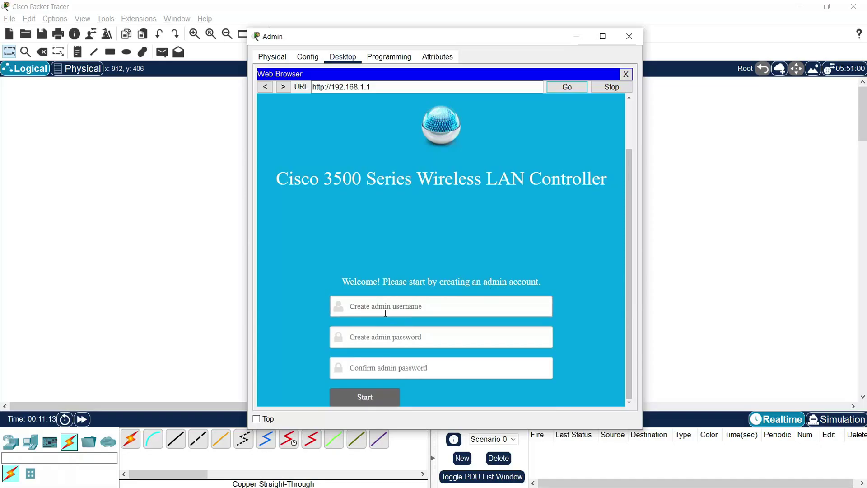
left_click(432, 316)
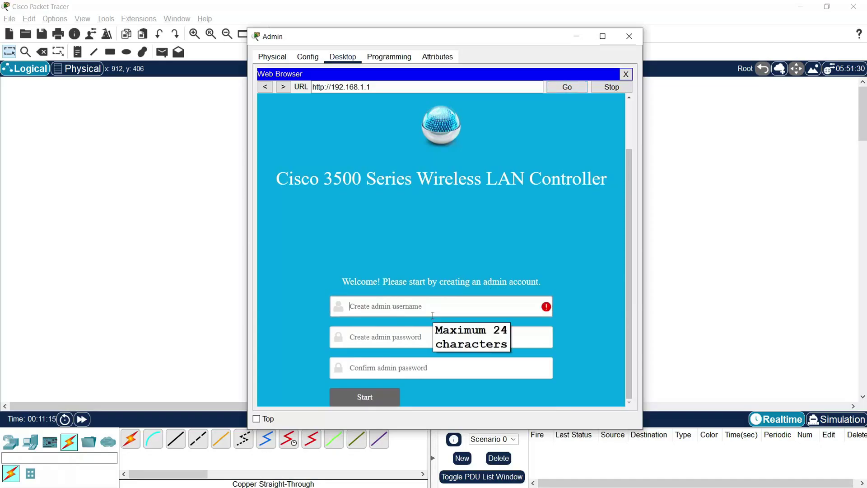
type("admin")
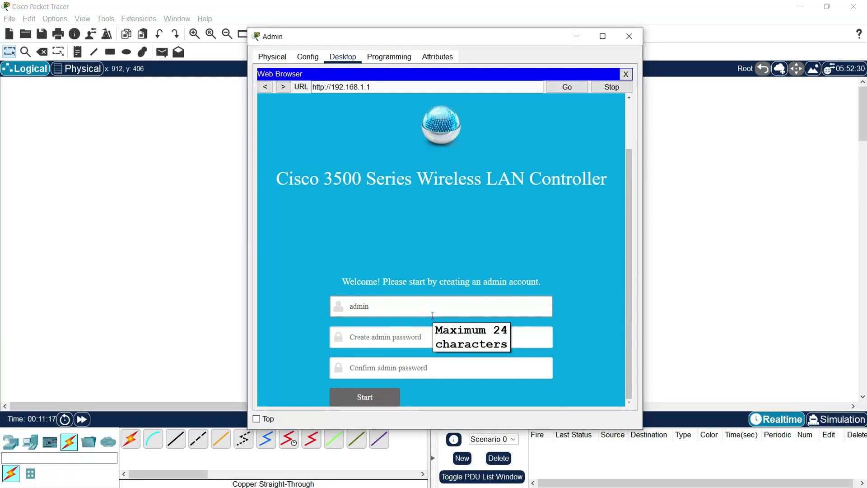
left_click(430, 338)
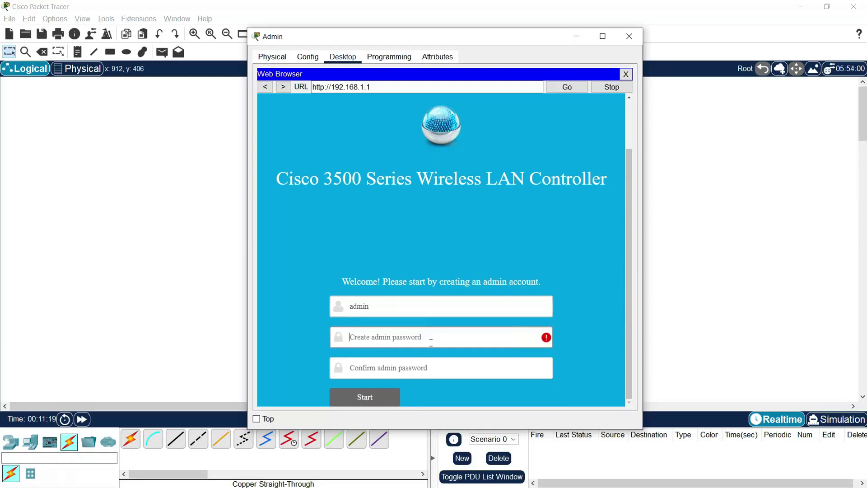
type("Cisco")
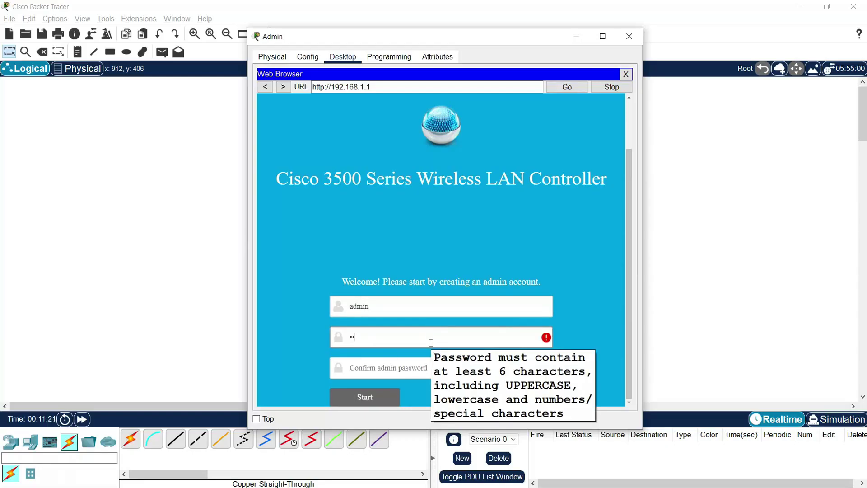
type("1")
left_click(388, 368)
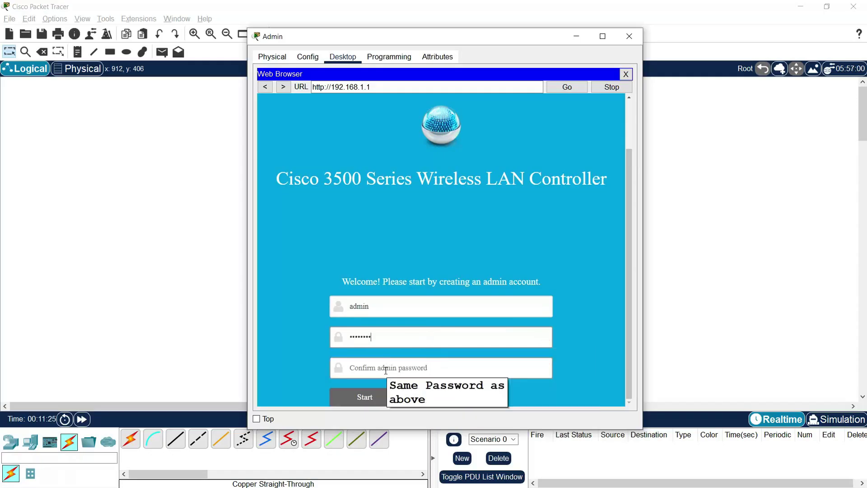
type("Cisco123")
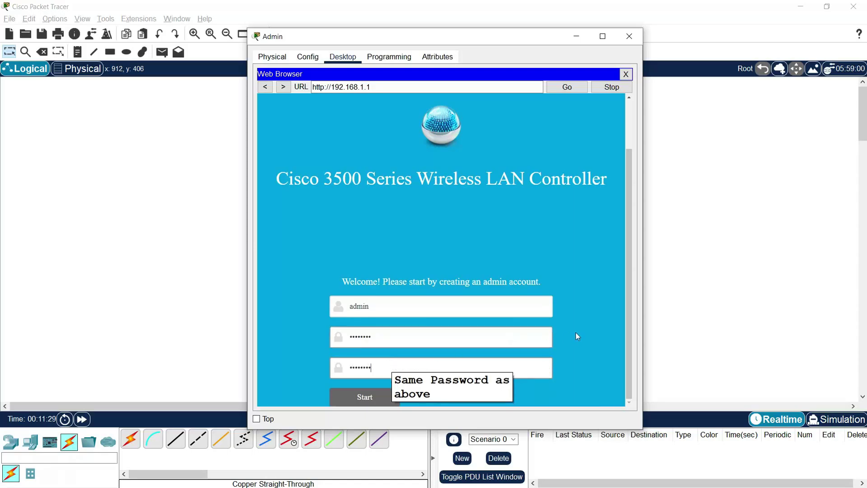
left_click(366, 403)
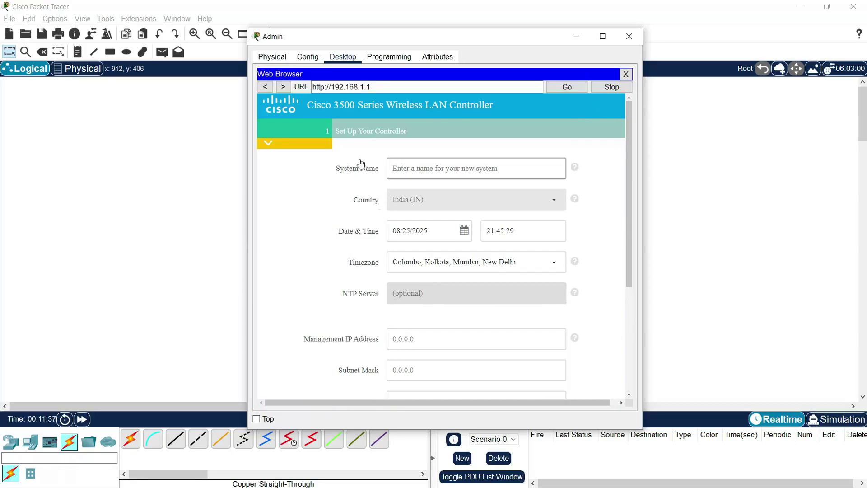
- Enter WLC as the controller's system name
left_click(462, 179)
type("WLC")
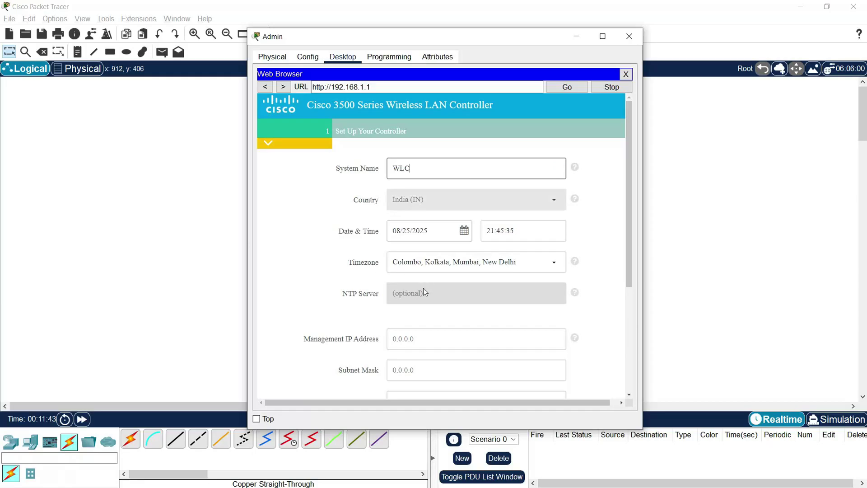
scroll(632, 254, "down", 1)
left_click_drag(632, 254, 627, 338)
- Set management IP 192.168.1.1, subnet mask 255.255.255.0 and default gateway 192.168.1.254
left_click(421, 188)
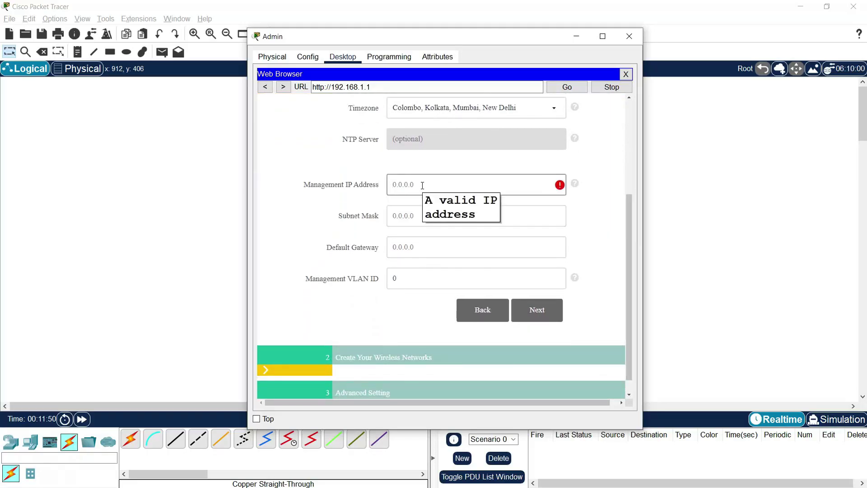
type("192.168.")
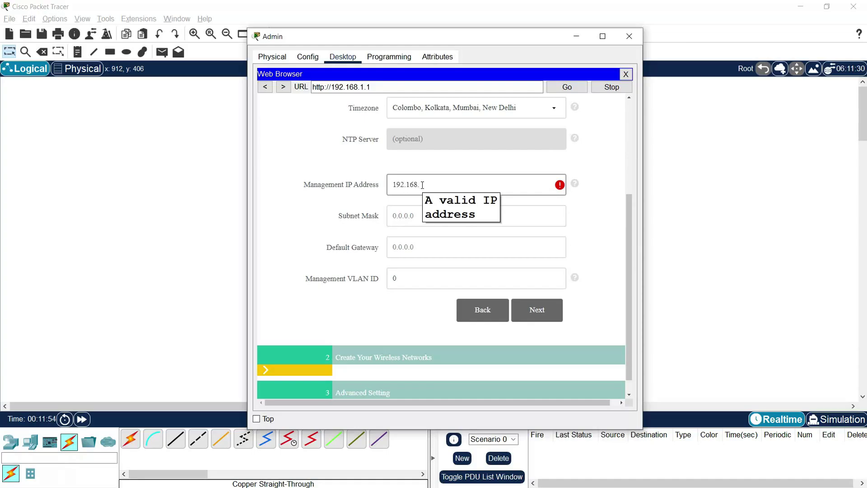
type("1.1")
key("Tab")
type("255.255.2")
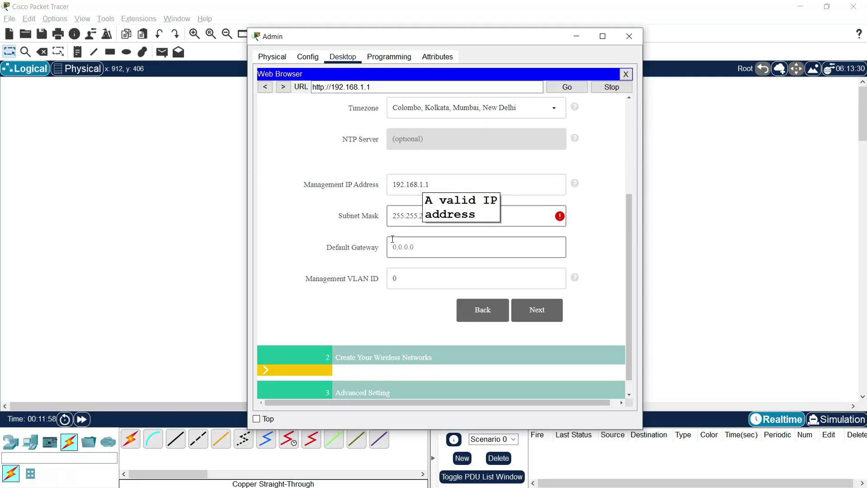
type("55.0")
key("Tab")
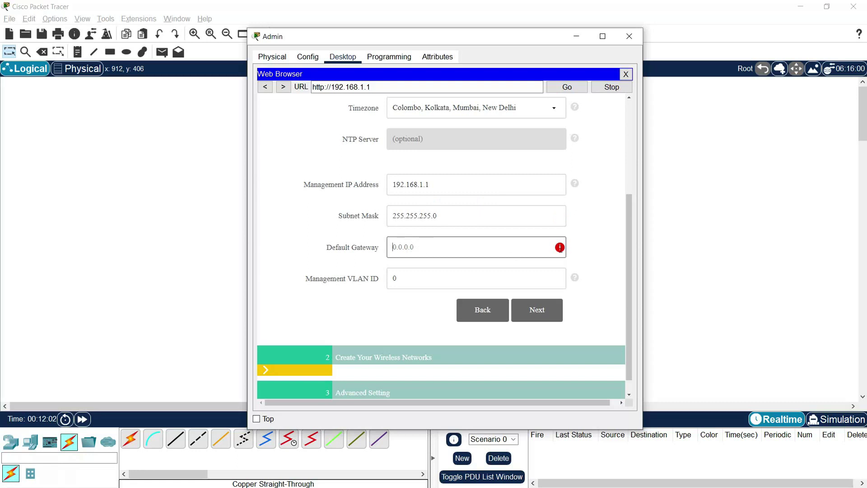
mouse_move(561, 249)
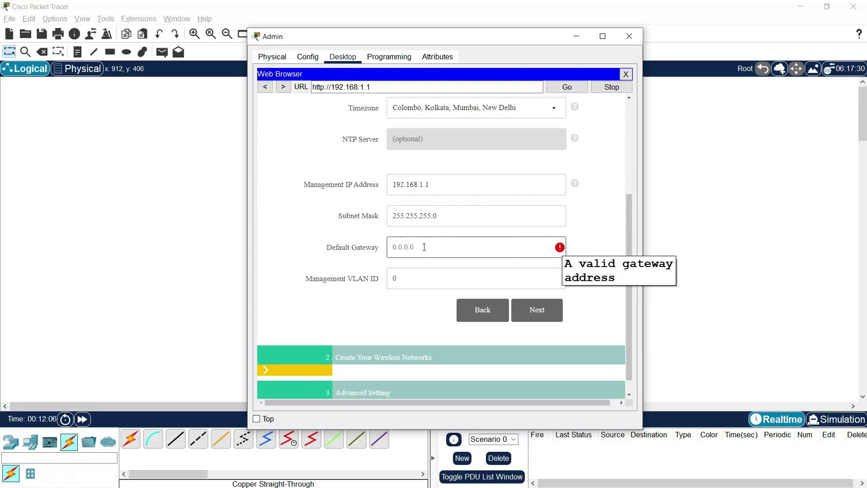
type("192.168.1.254")
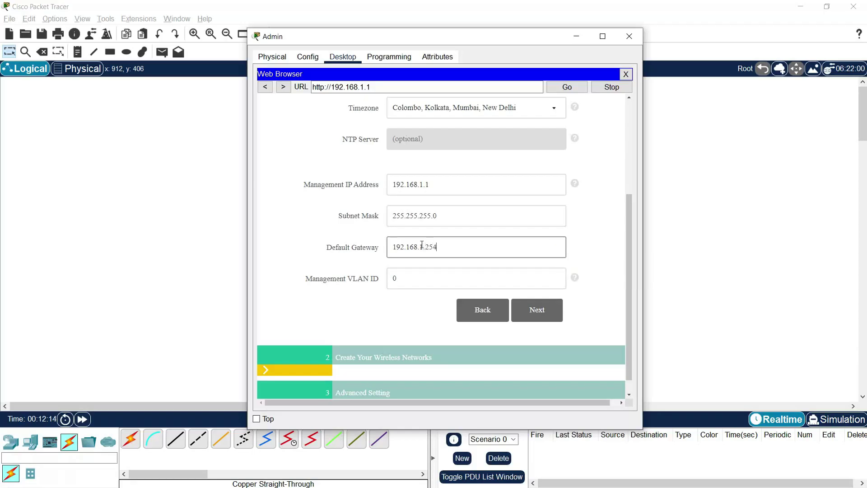
- Check the 192.168.1.254 gateway entry and save the controller settings
left_click_drag(447, 247, 372, 248)
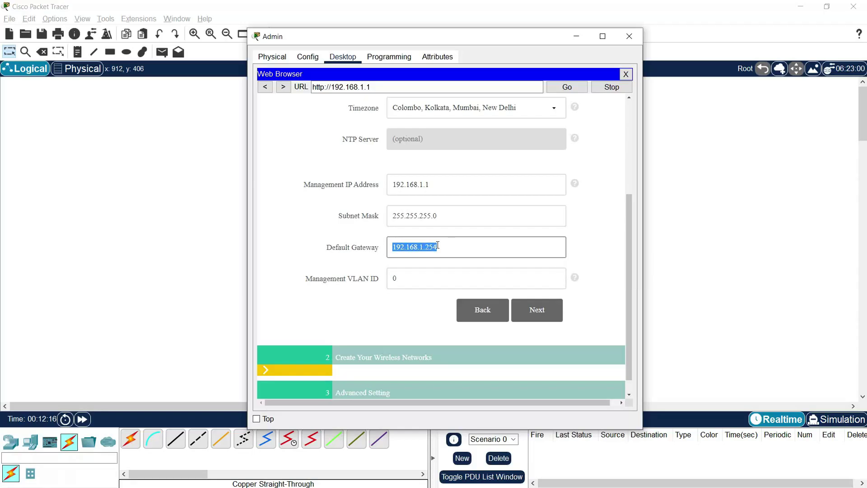
left_click(453, 273)
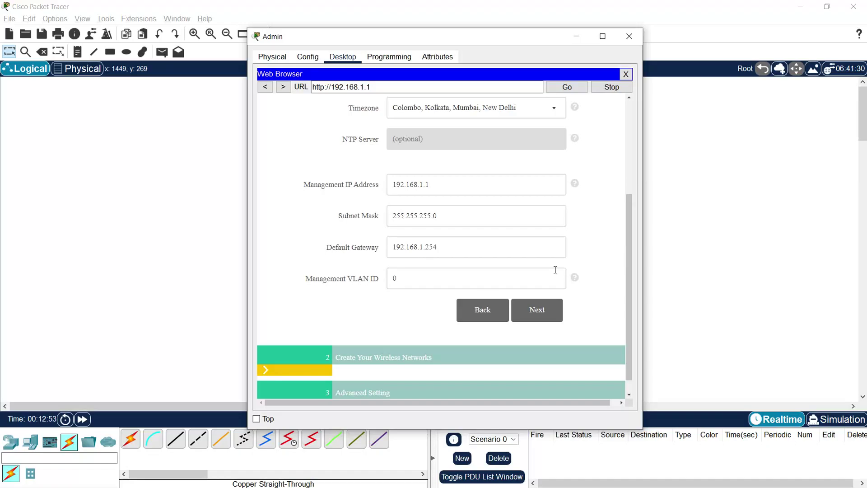
left_click(447, 247)
left_click_drag(448, 247, 373, 250)
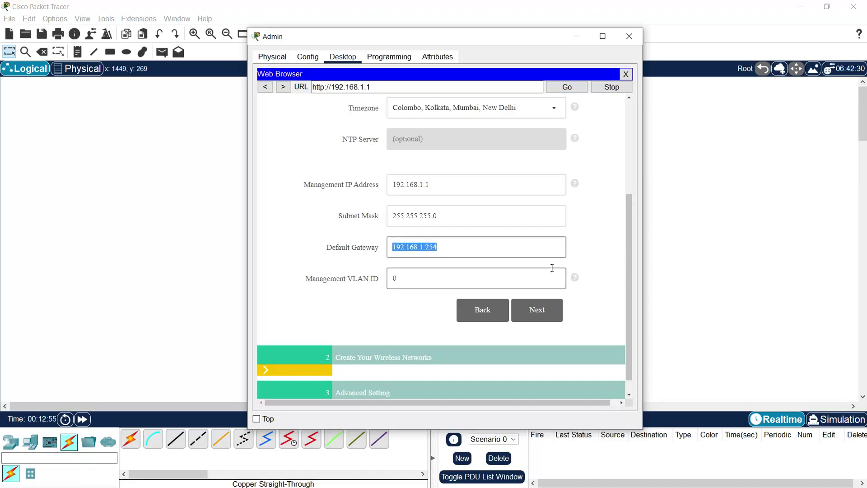
left_click(587, 260)
scroll(588, 260, "down", 1)
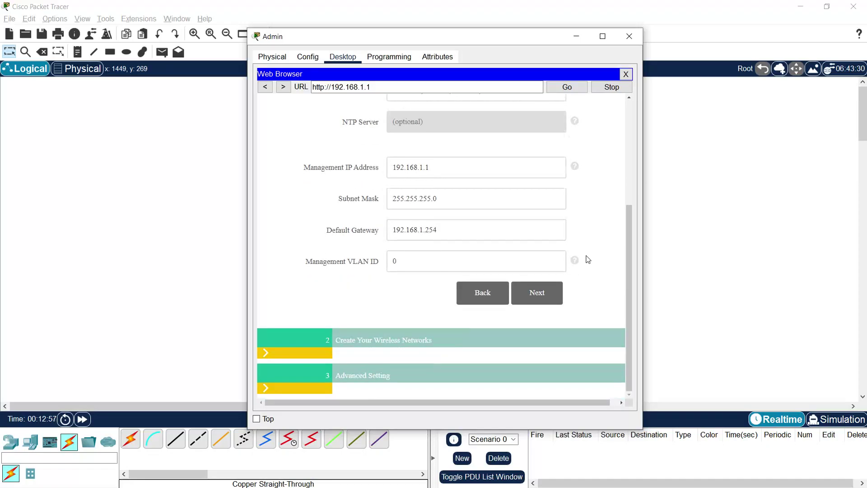
left_click(538, 293)
scroll(535, 289, "up", 8)
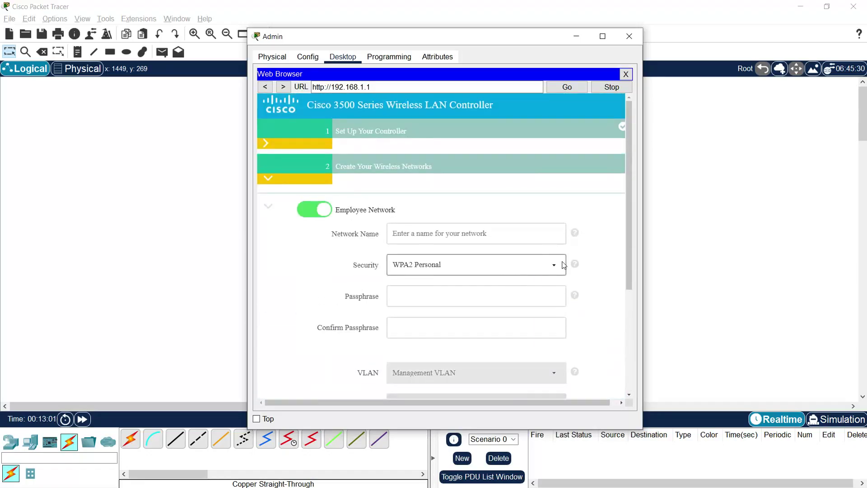
- Name the employee network TechAcad, enter and confirm its WPA2 Personal passphrase, and continue
left_click(409, 236)
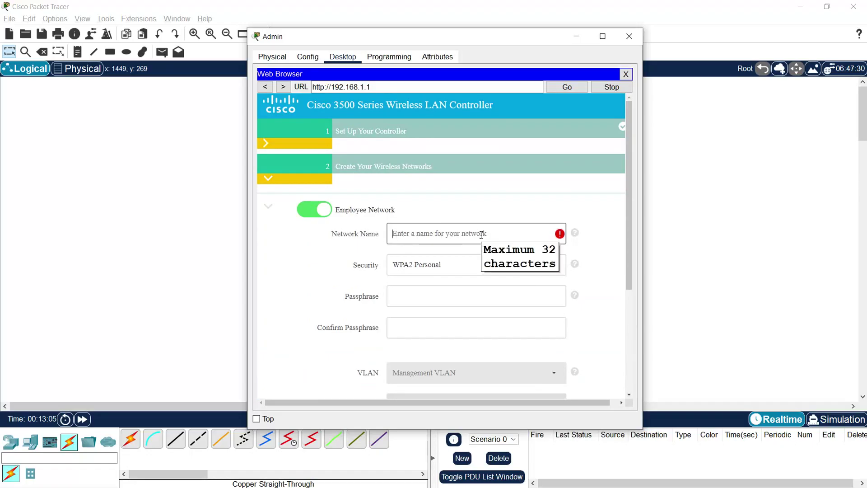
type("TechAcad")
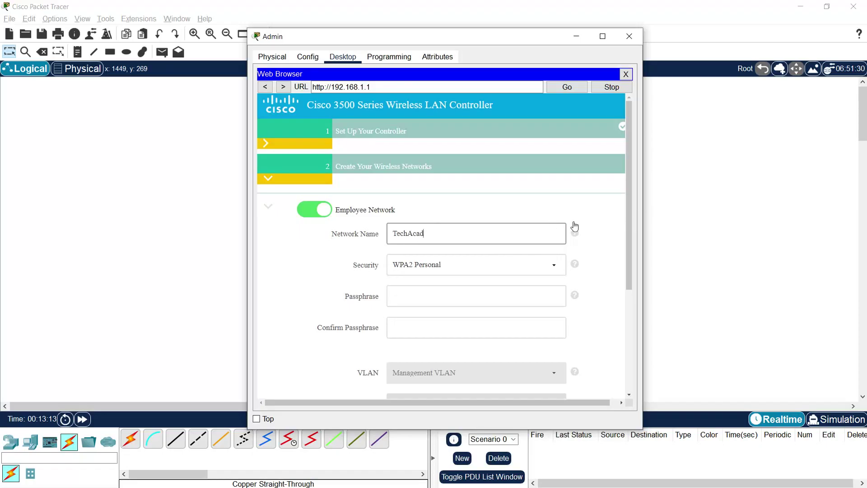
left_click(445, 295)
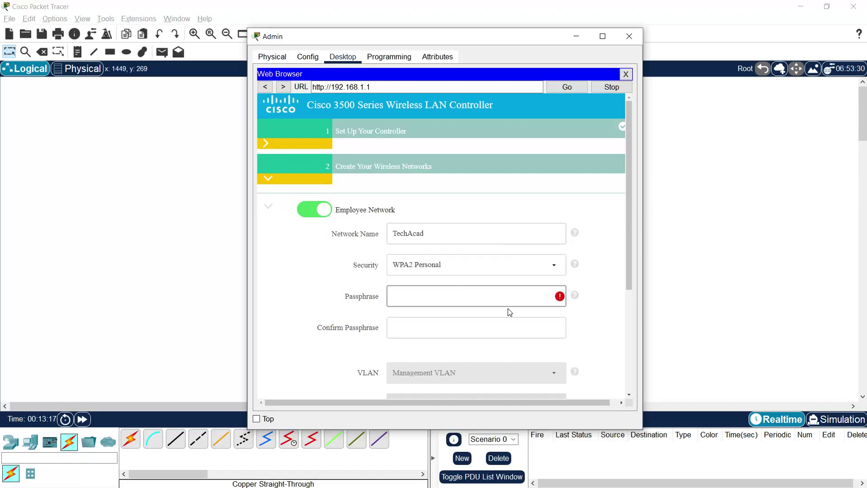
type("isco123")
left_click(437, 327)
type("cisco123")
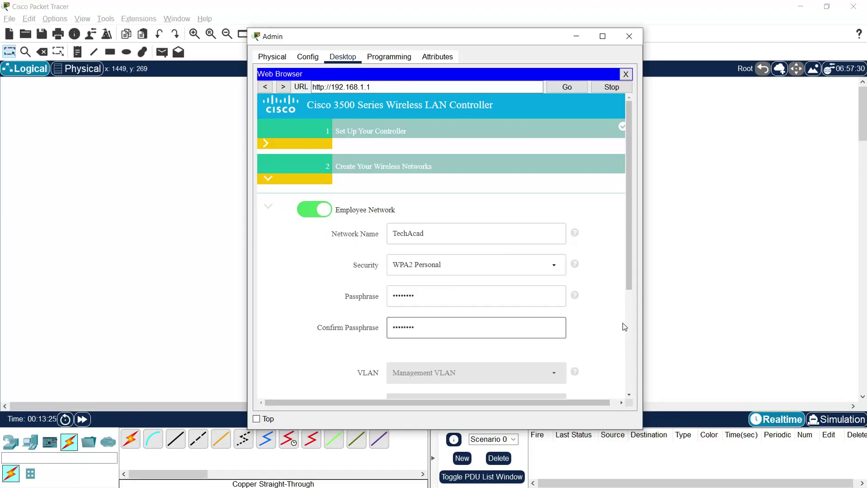
scroll(623, 325, "down", 3)
scroll(614, 325, "down", 2)
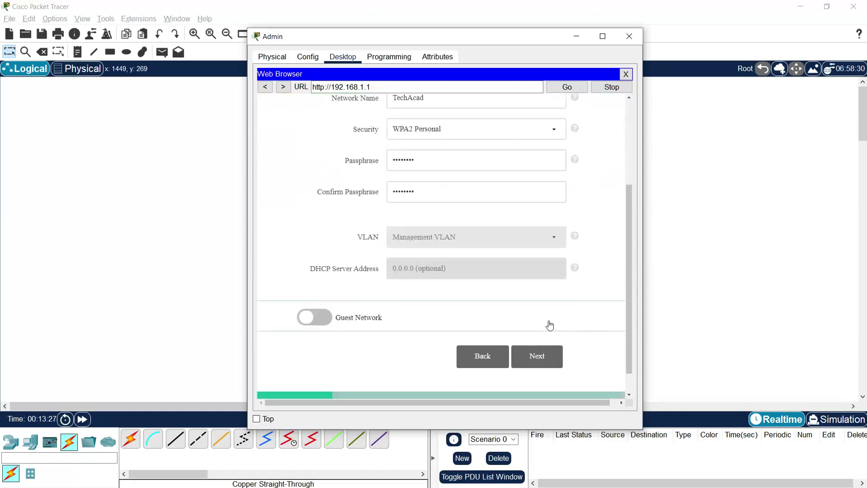
left_click(538, 357)
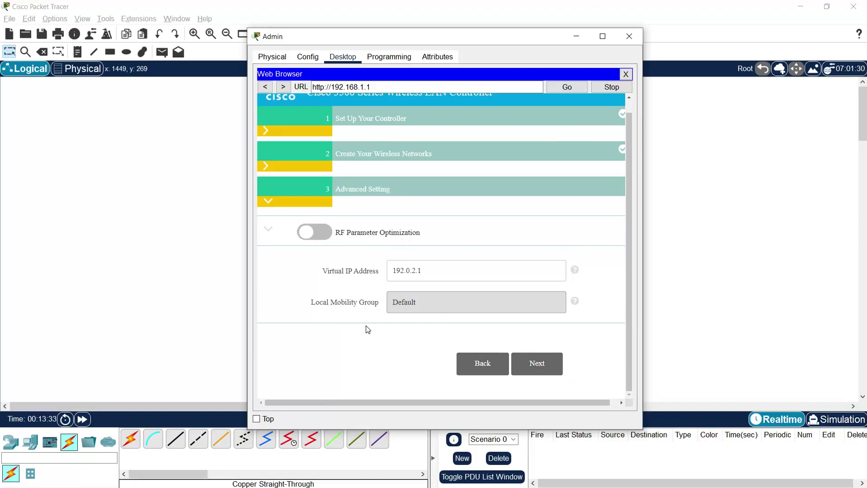
- Move past Advanced Setting and scroll the confirm-and-apply summary to its Apply button
left_click(530, 368)
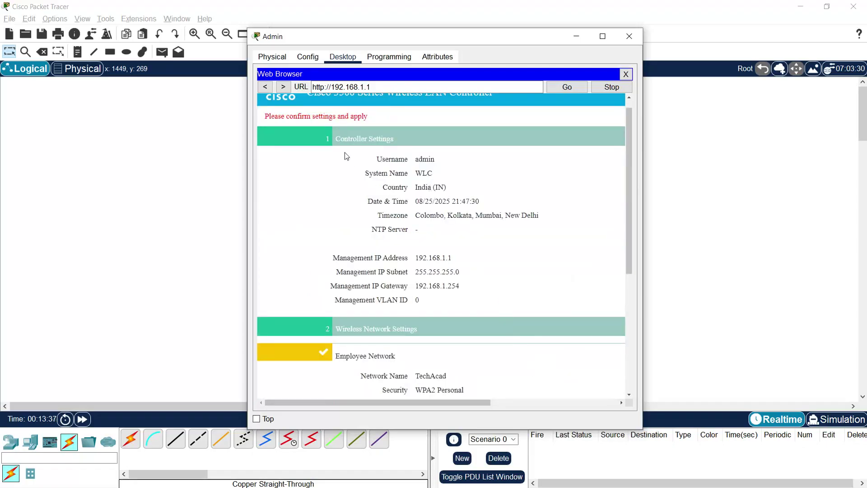
scroll(429, 271, "down", 5)
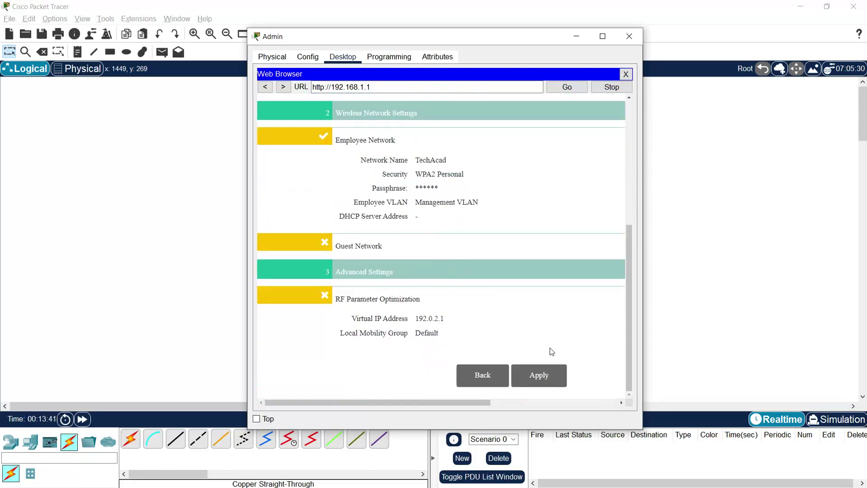
- Apply the wizard settings, accept the controller reboot, and close the Admin PC's browser
left_click(551, 378)
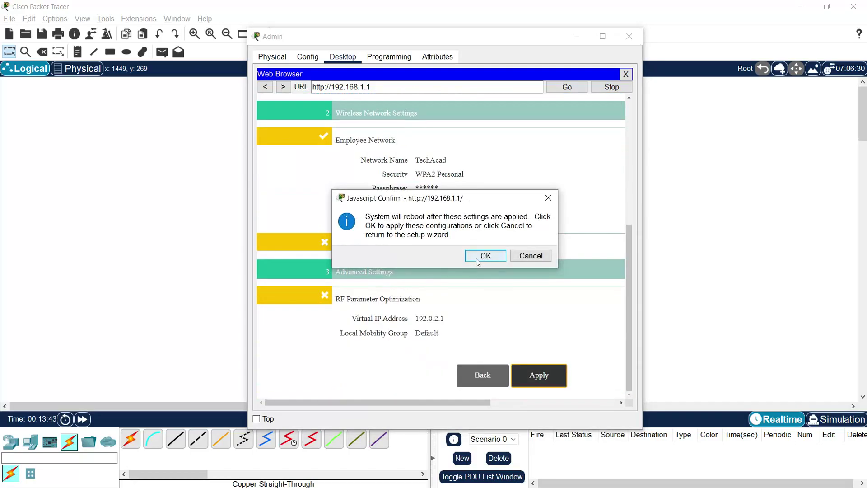
left_click(485, 257)
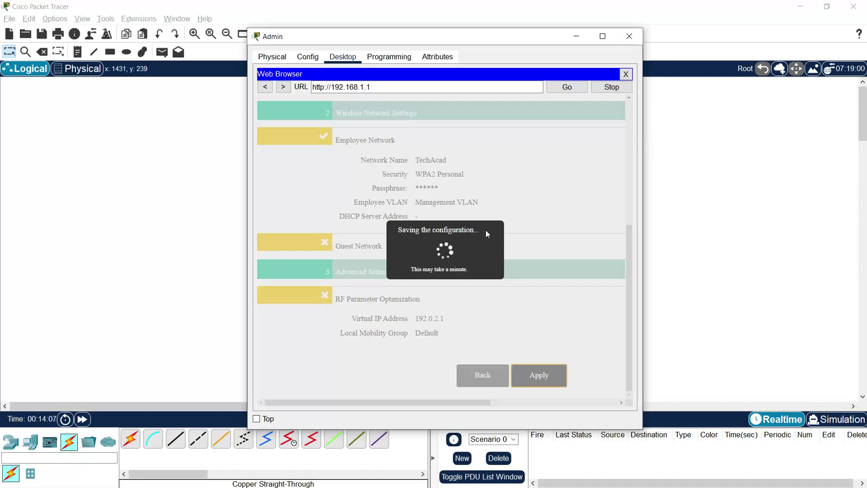
left_click(625, 73)
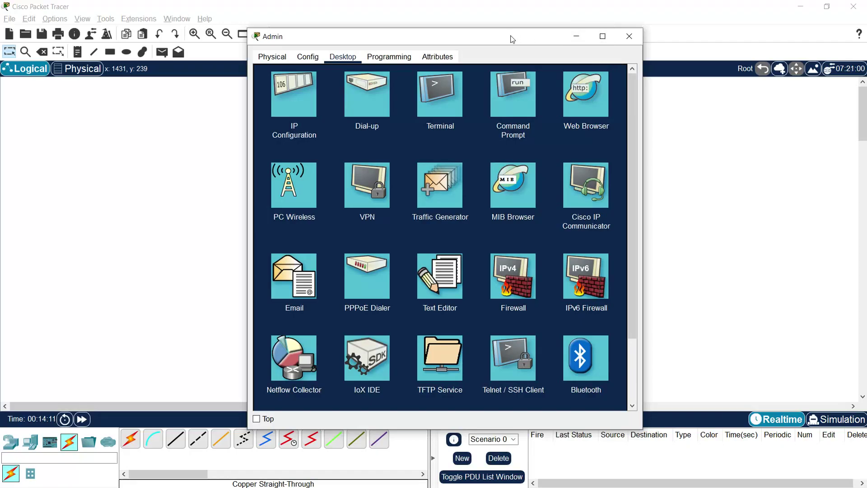
left_click(629, 36)
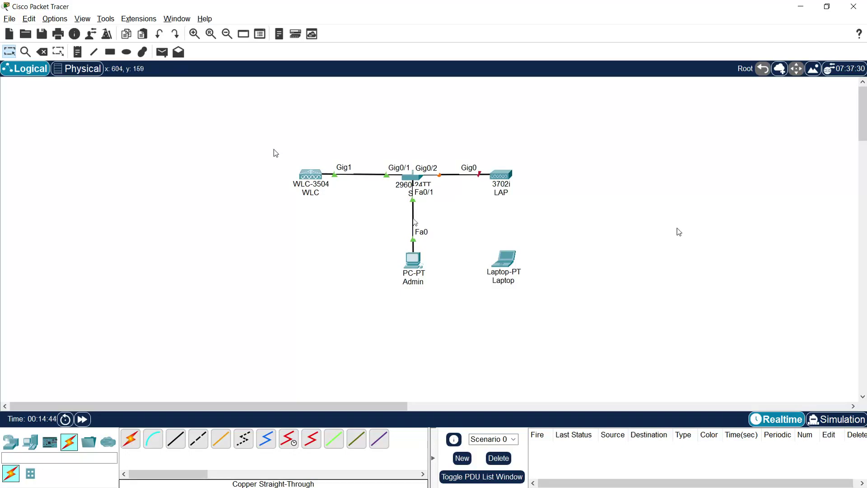
left_click(419, 261)
left_click_drag(440, 96, 387, 37)
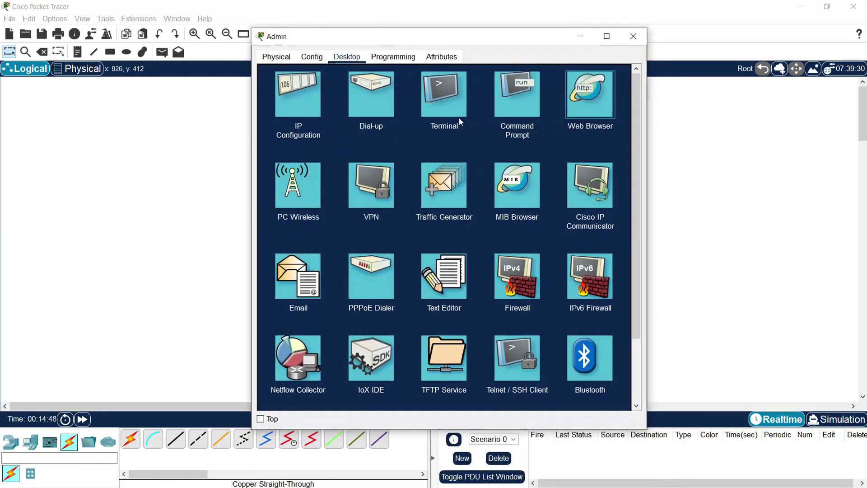
type("192")
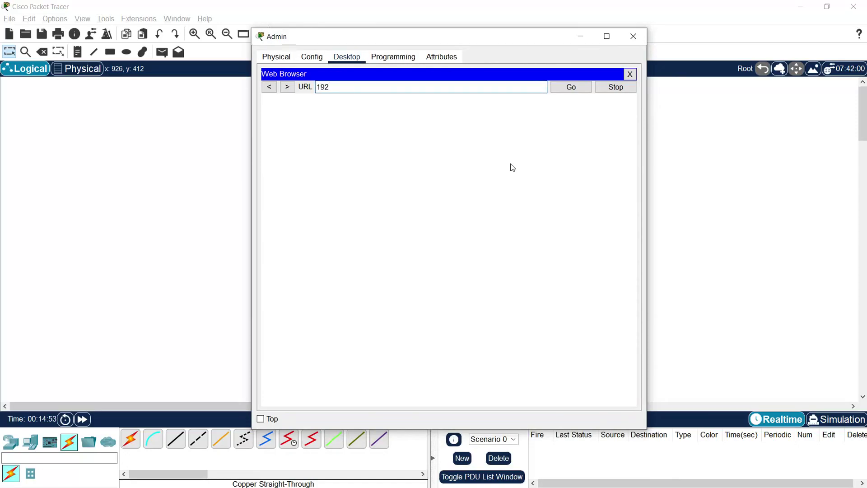
type(".168.1.1")
left_click(571, 90)
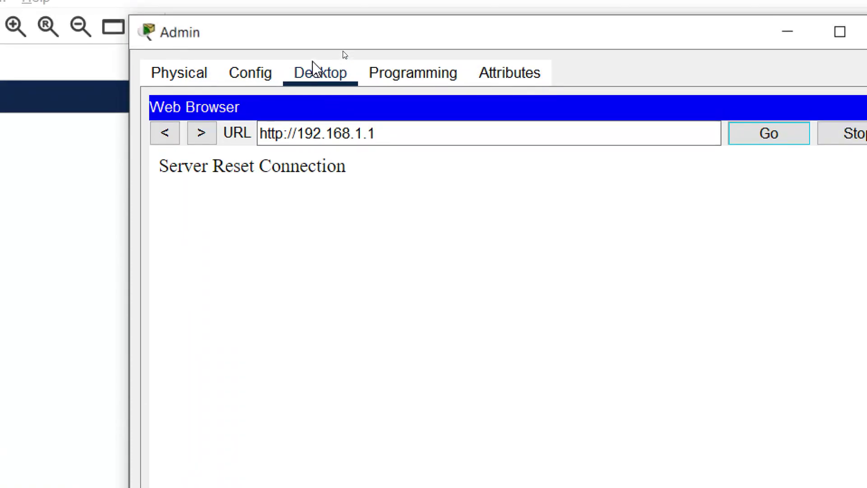
left_click(266, 138)
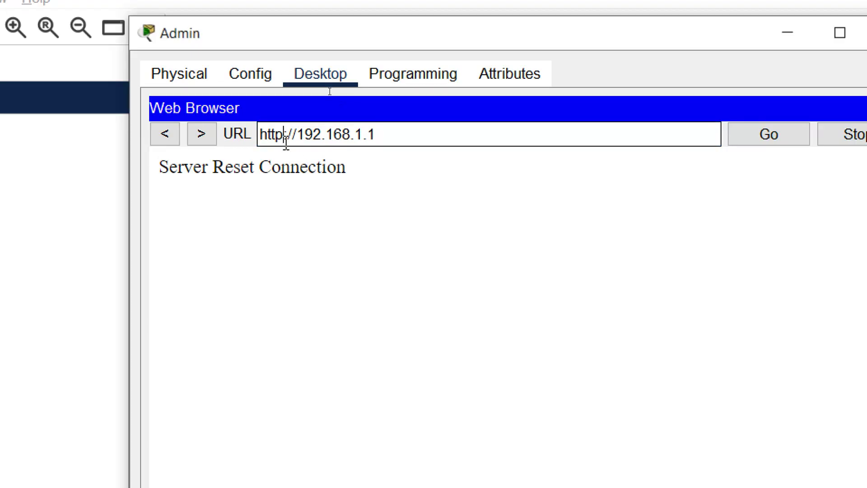
type("s")
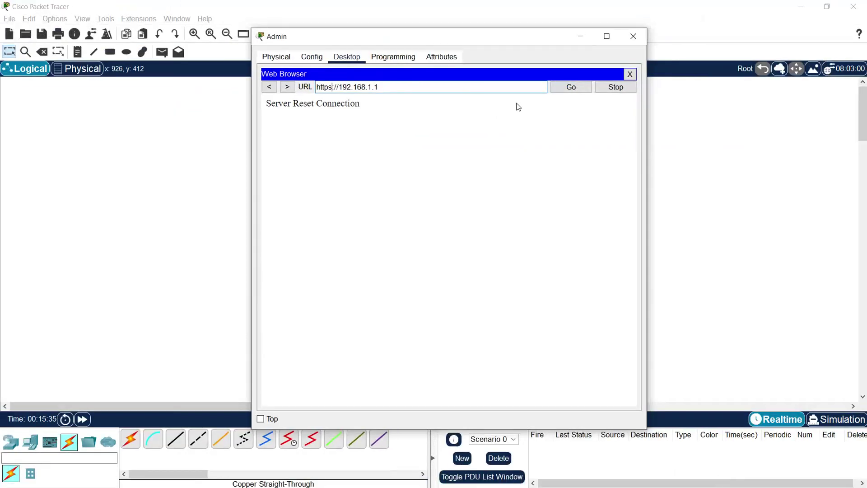
left_click(568, 88)
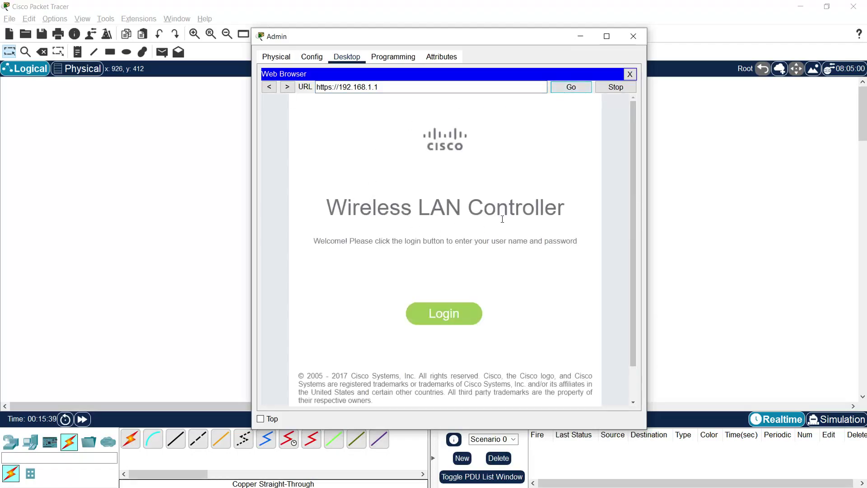
left_click(440, 322)
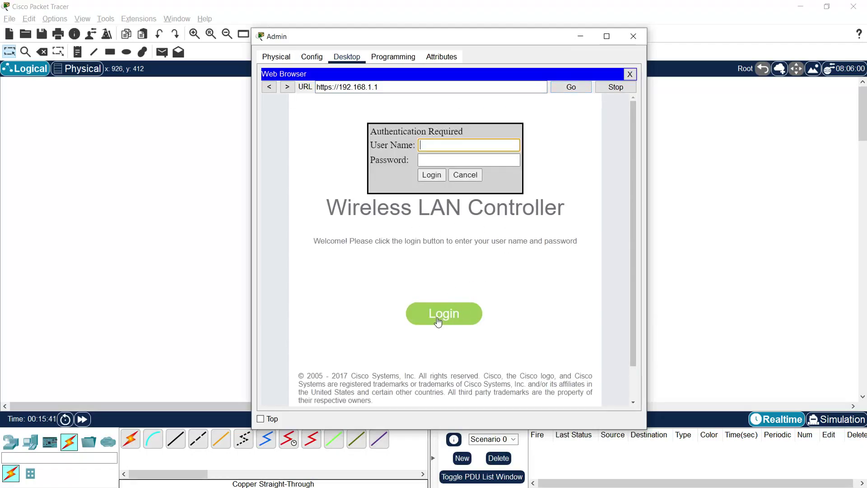
left_click(424, 148)
type("adin")
type("dmin")
type("mi")
key("BackSpace")
key("BackSpace")
key("BackSpace")
key("BackSpace")
type("min")
key("Tab")
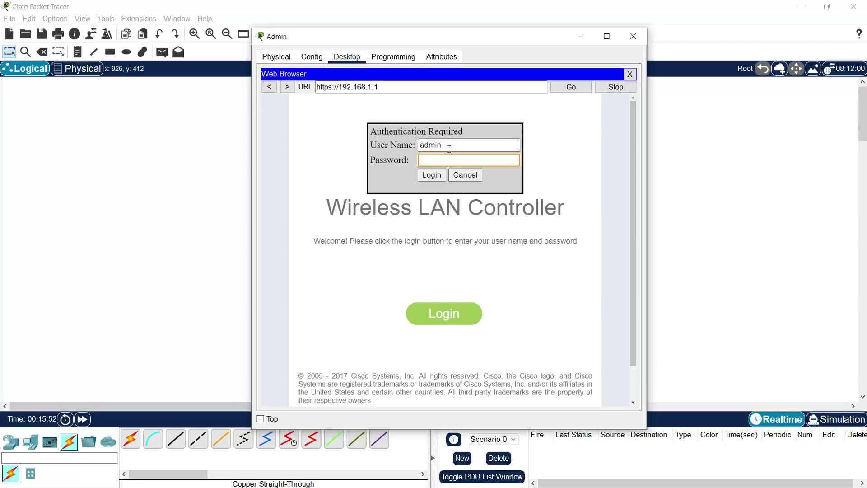
type("admin3")
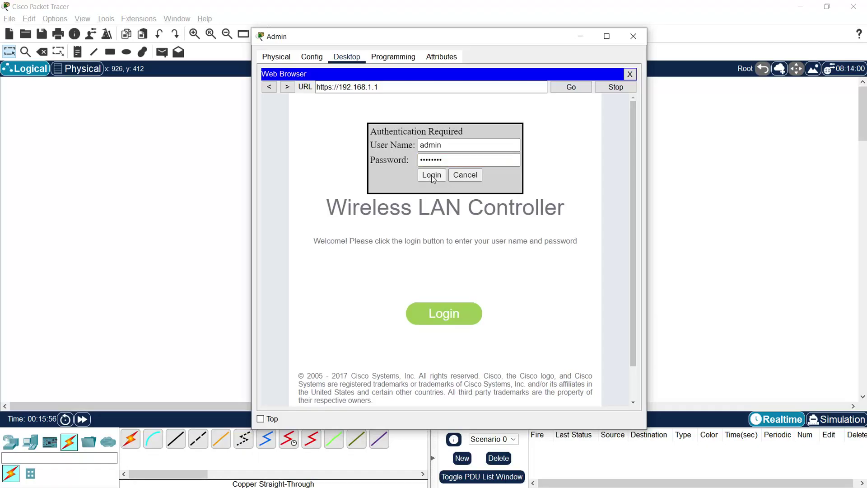
left_click(432, 176)
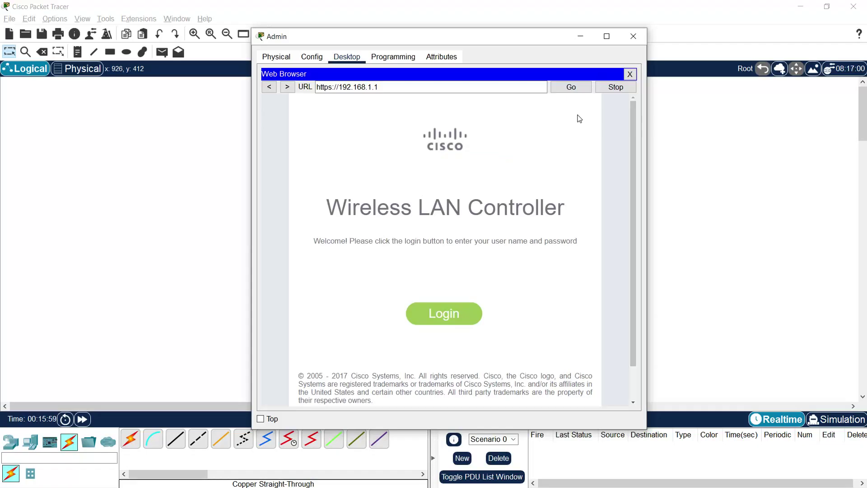
left_click(607, 36)
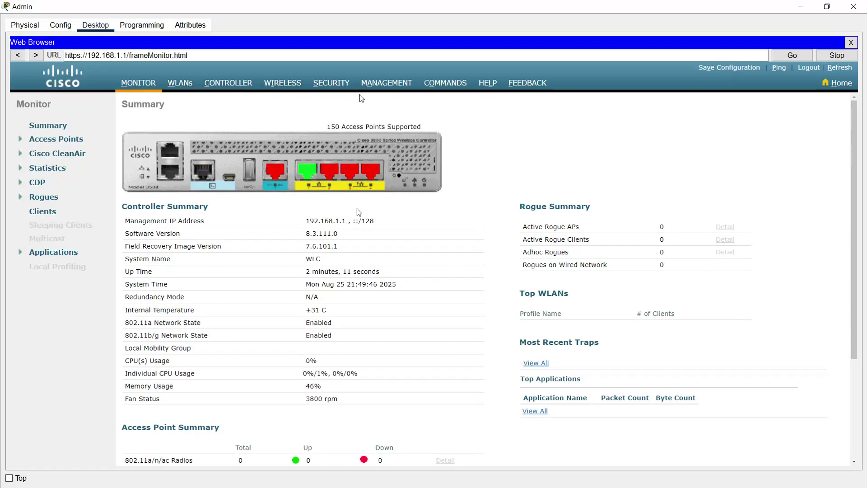
- Scroll the Monitor Summary, restore the Admin window full-screen, and show the WLANs list
scroll(416, 275, "down", 3)
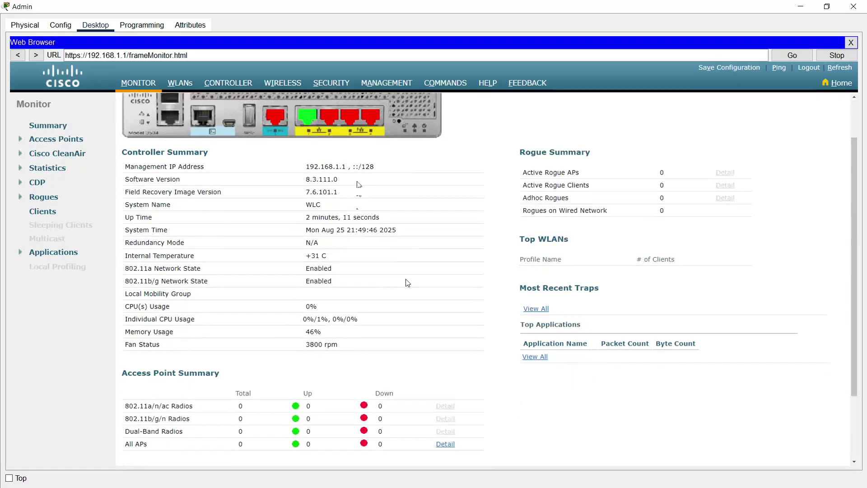
scroll(401, 283, "up", 2)
scroll(252, 321, "down", 1)
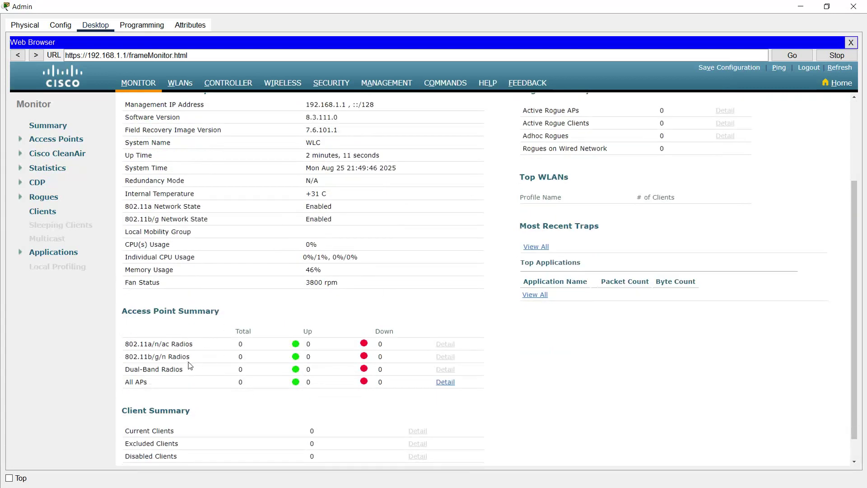
scroll(222, 410, "down", 1)
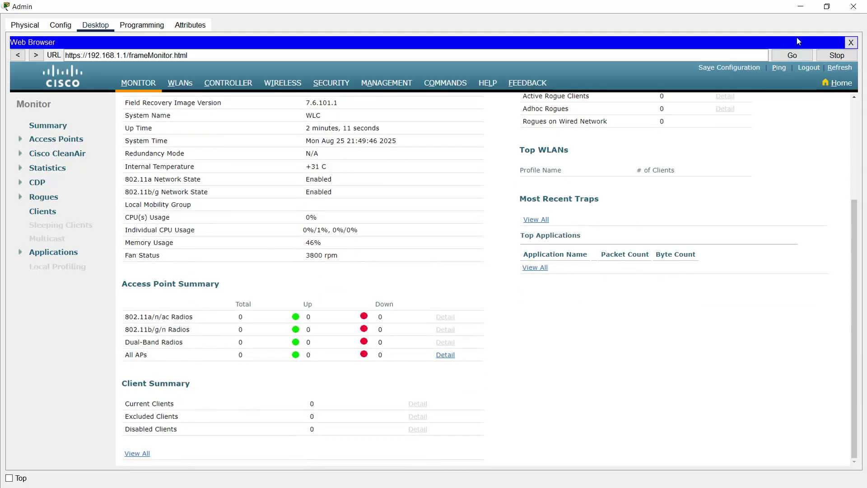
left_click(801, 6)
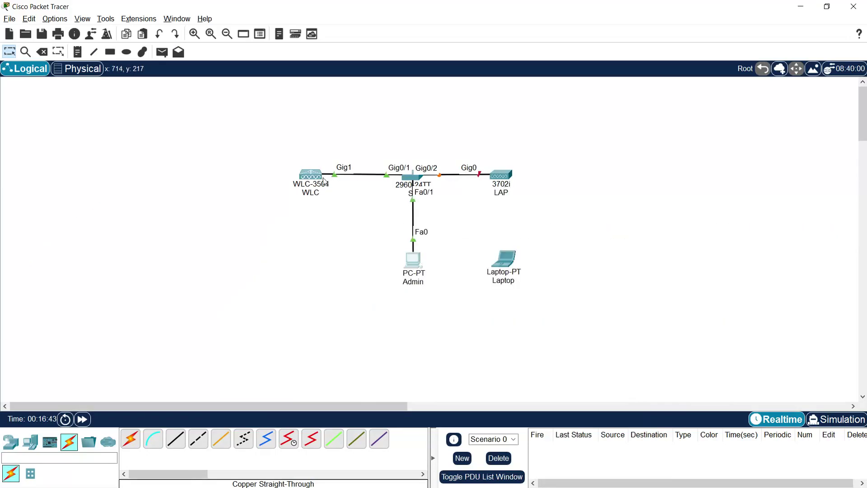
left_click(418, 259)
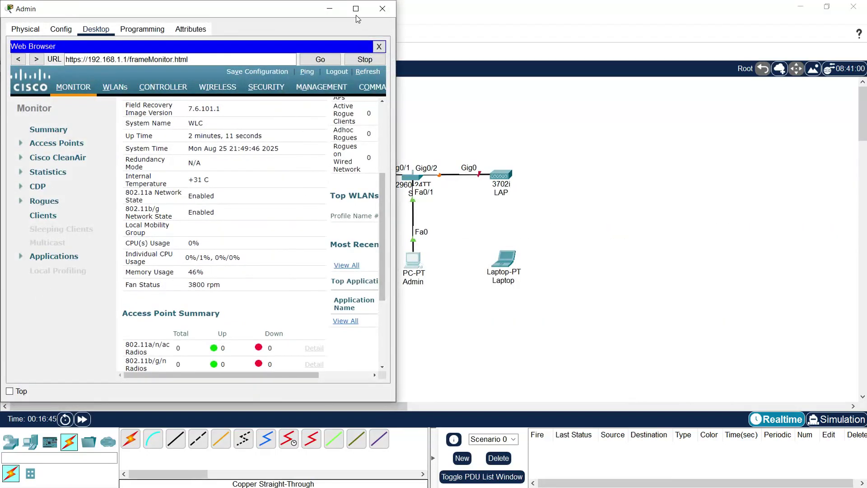
left_click(355, 8)
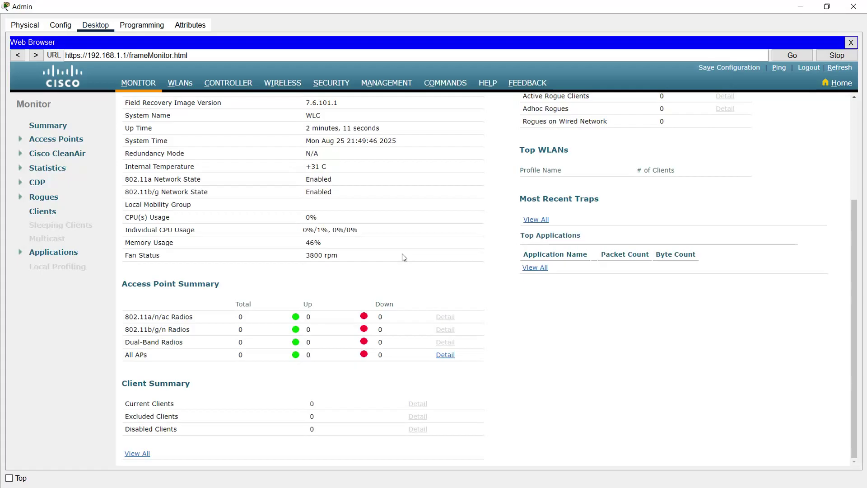
left_click(181, 84)
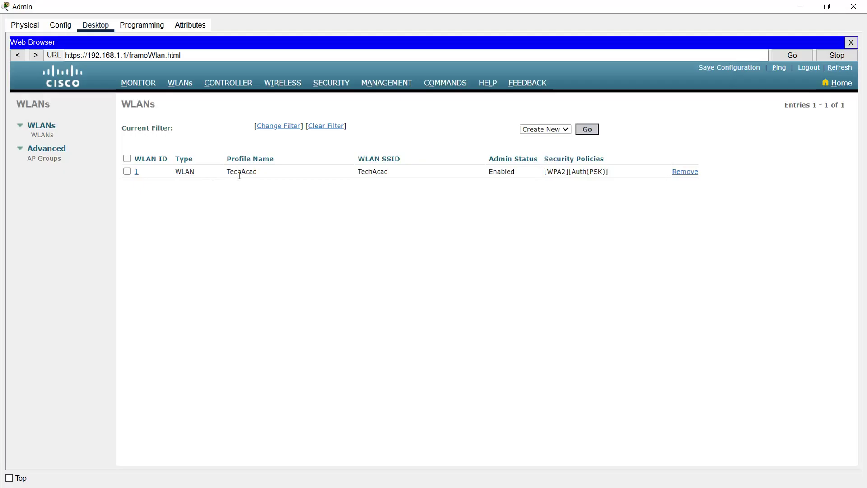
- Change WLAN 1's SSID from TechAcad to TechAcad_WiFi and review its assigned interface
left_click(136, 173)
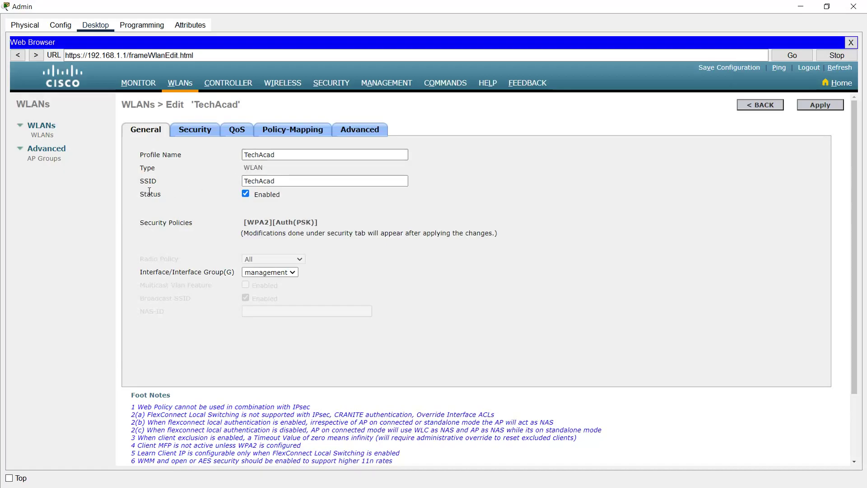
left_click(317, 183)
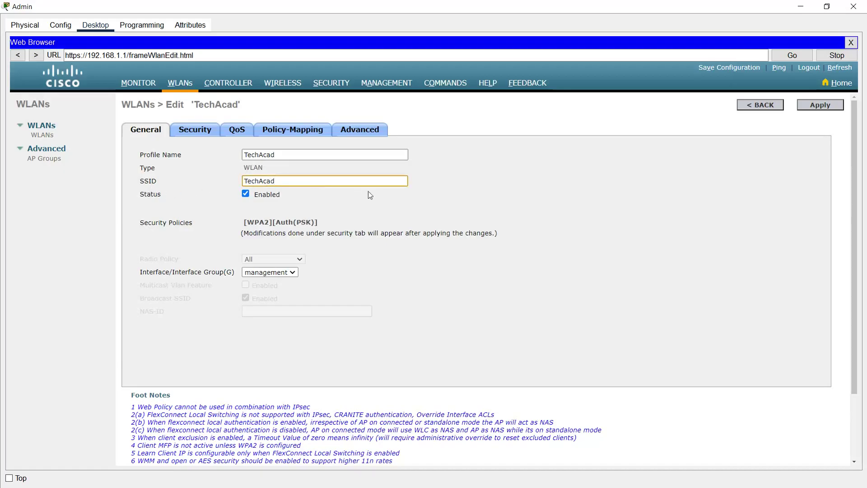
type("_WiFi")
left_click(293, 273)
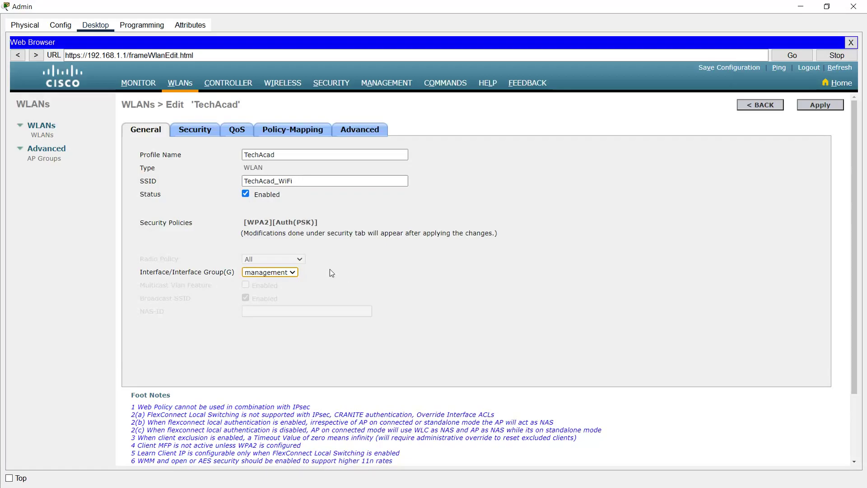
- Review the WLAN's WPA2 PSK Layer 2 security, then scroll Advanced settings to FlexConnect
left_click(197, 134)
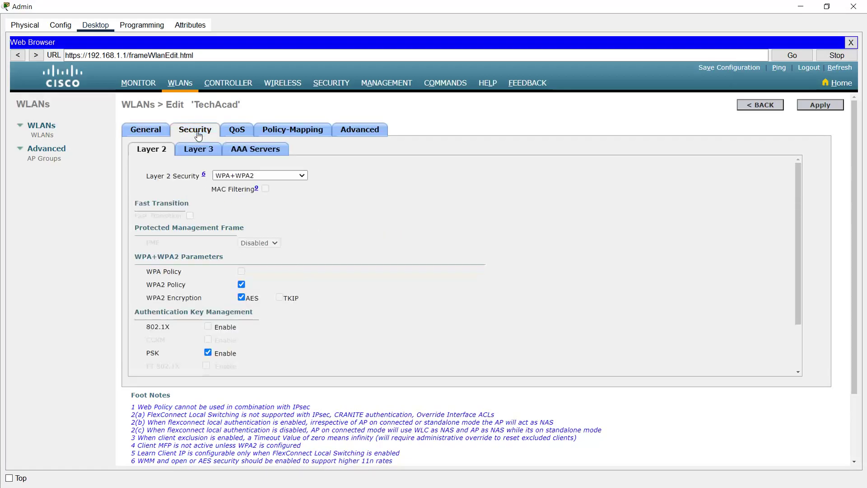
scroll(366, 276, "down", 3)
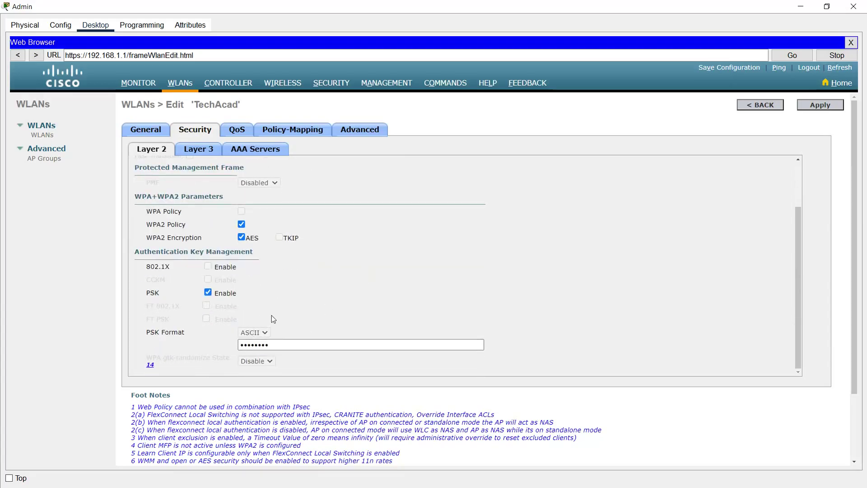
scroll(281, 316, "up", 3)
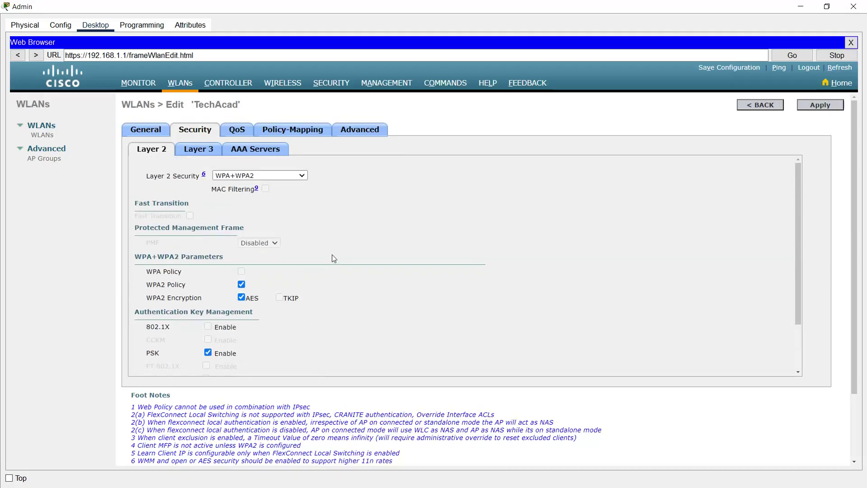
left_click(358, 131)
scroll(356, 240, "down", 3)
scroll(359, 244, "down", 2)
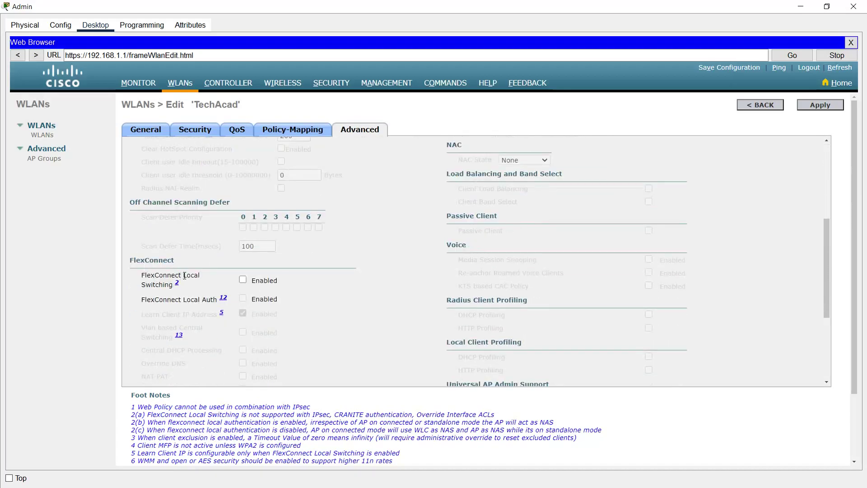
- Enable FlexConnect Local Switching and Local Auth, apply the WLAN changes, then show Controller settings
left_click(242, 280)
left_click(243, 298)
left_click(809, 108)
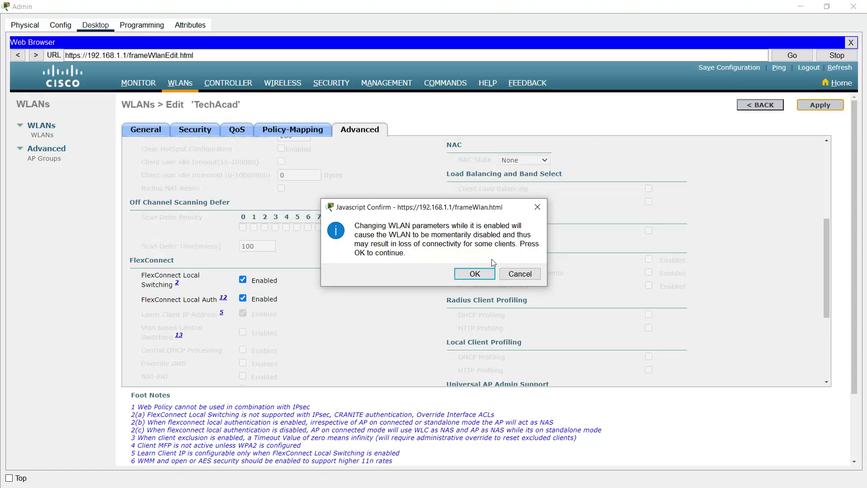
left_click(471, 274)
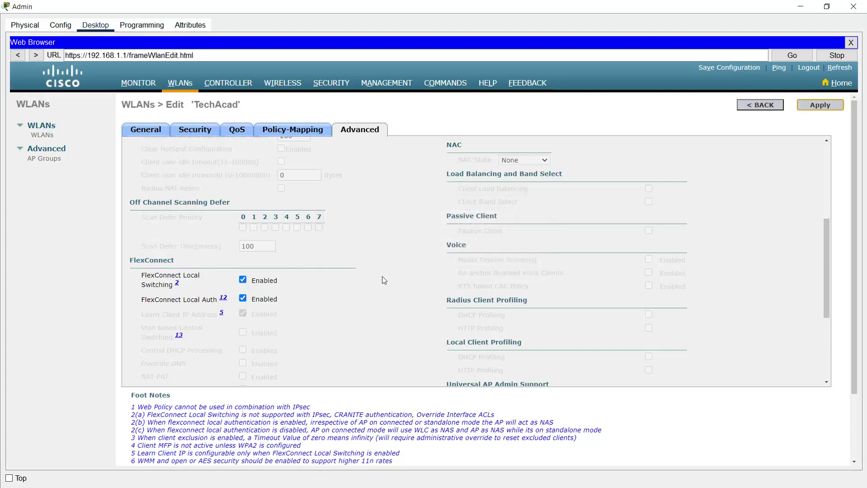
scroll(382, 275, "up", 3)
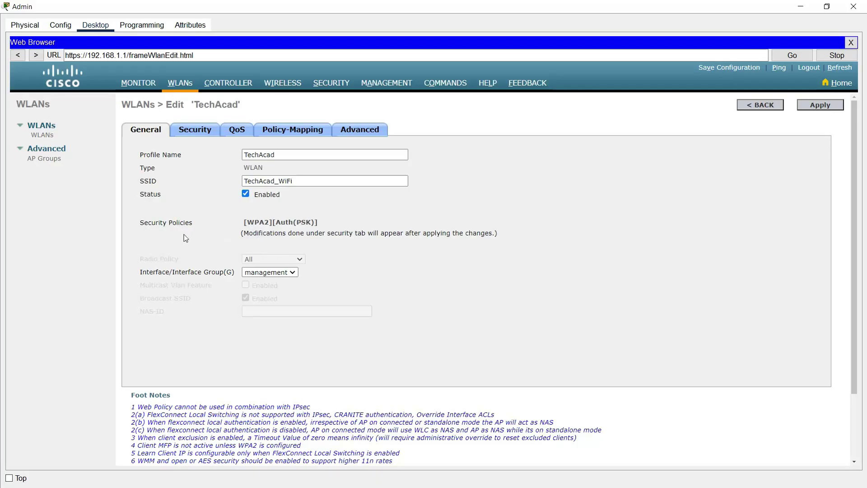
left_click(225, 87)
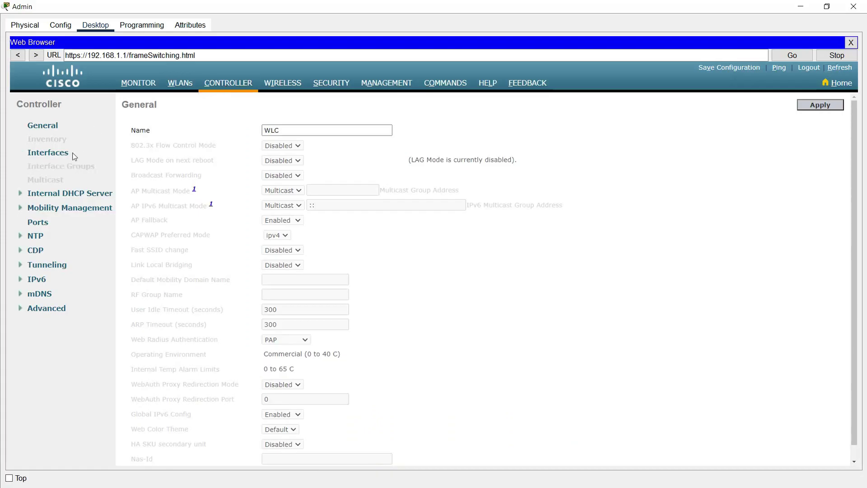
- Open the day0-dhcp-mgmt scope from the controller's Internal DHCP Server scope list
left_click(92, 197)
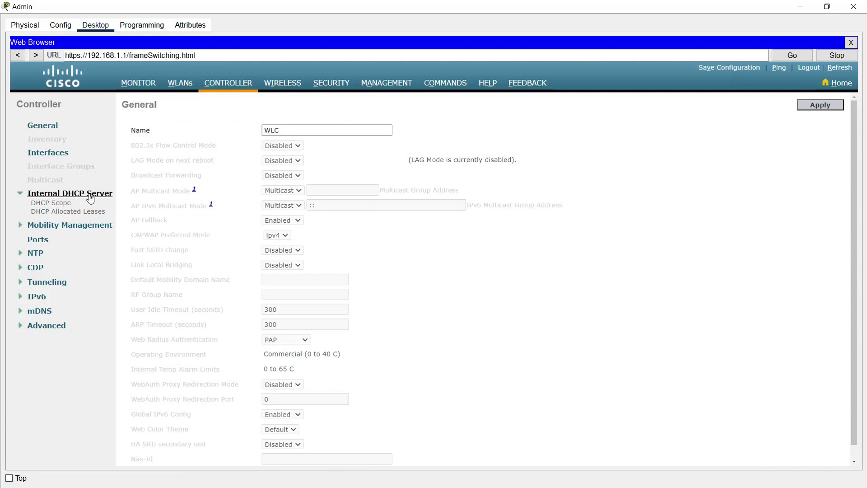
left_click(50, 205)
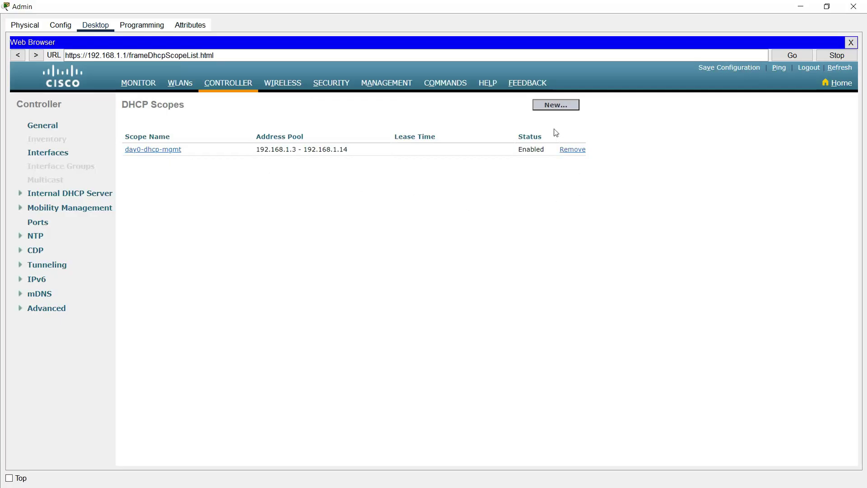
left_click(165, 152)
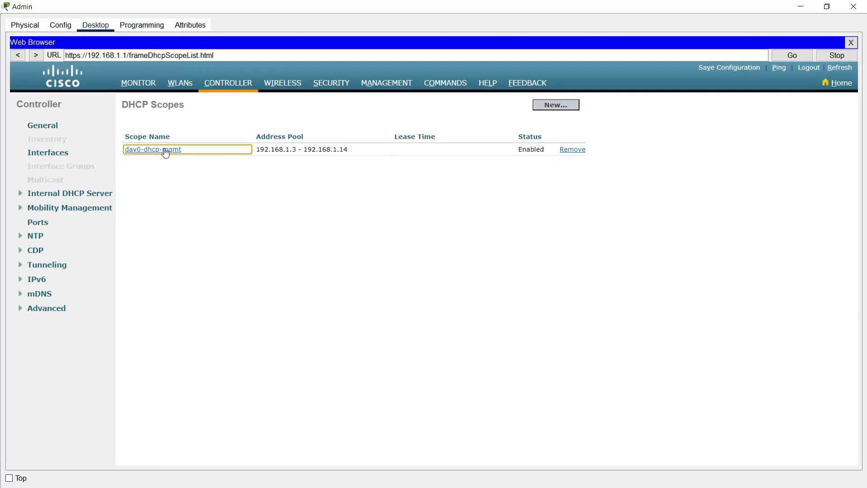
left_click(165, 150)
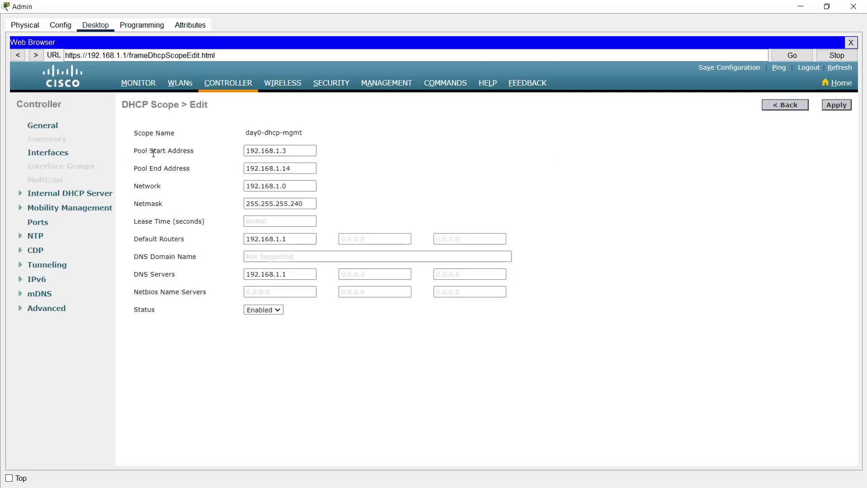
- Set the day0-dhcp-mgmt pool range to 192.168.1.10–192.168.1.100
left_click(285, 154)
key("BackSpace")
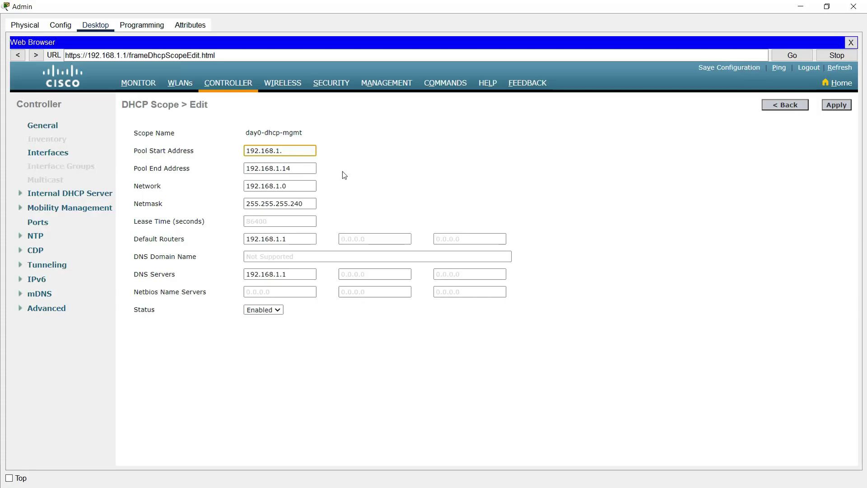
type("10")
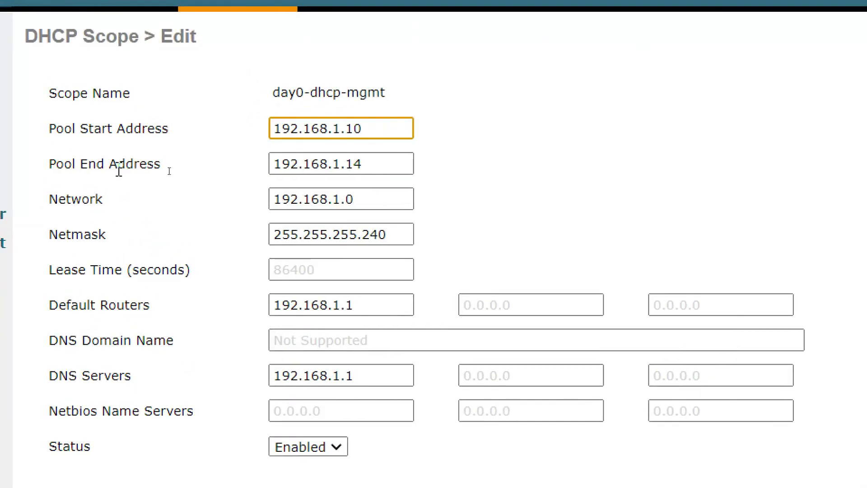
left_click(384, 165)
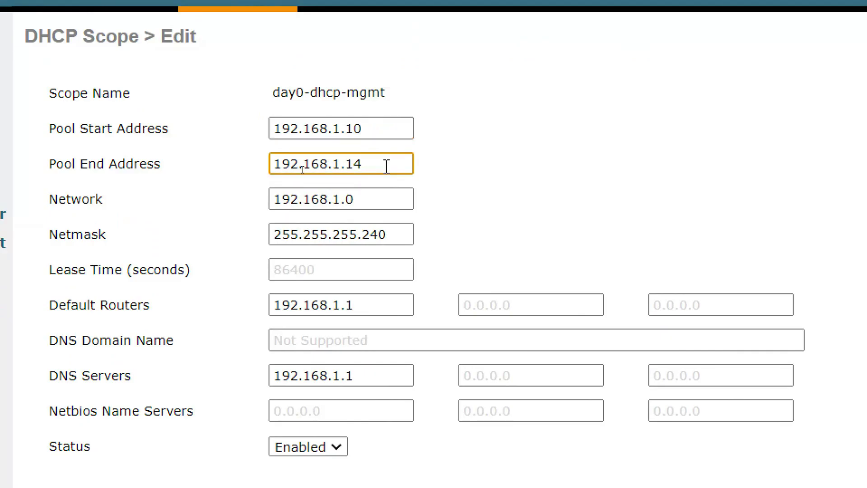
key("BackSpace")
type("00")
- Set netmask 255.255.255.0 and default router 192.168.1.254, then apply the scope changes
left_click(365, 197)
left_click(398, 236)
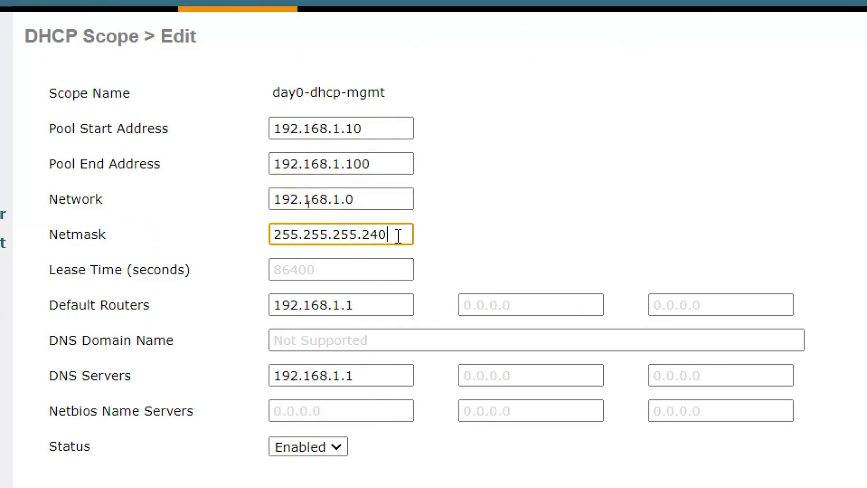
key("BackSpace")
key("BackSpace")
key("BackSpace")
type("0")
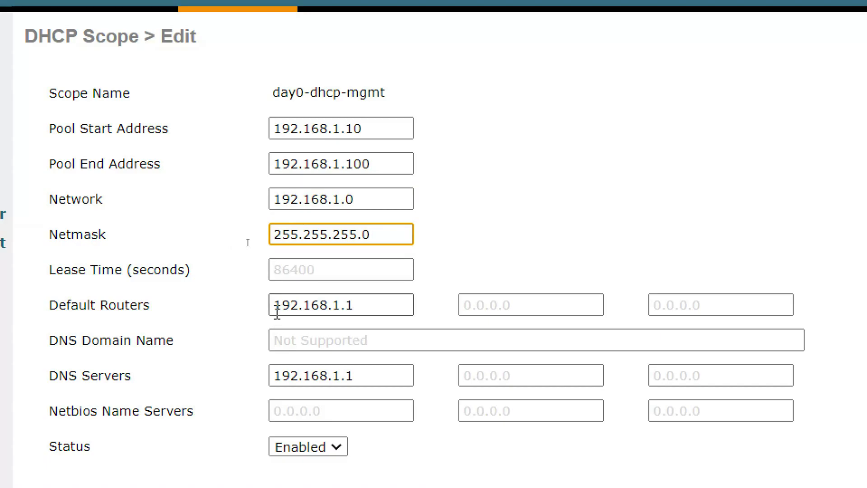
left_click(373, 307)
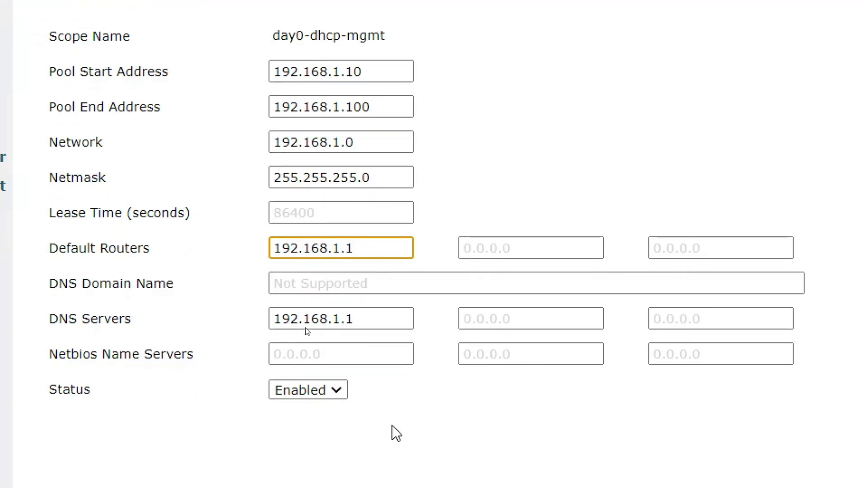
key("BackSpace")
type("254")
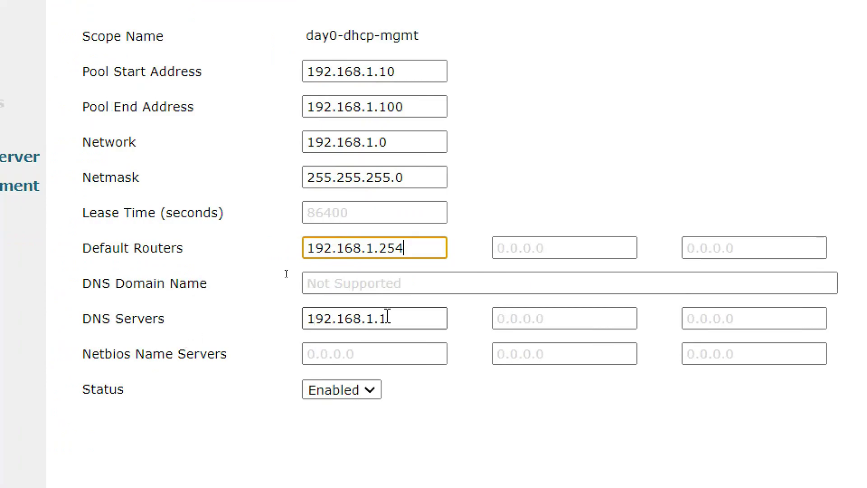
double_click(410, 321)
left_click(249, 325)
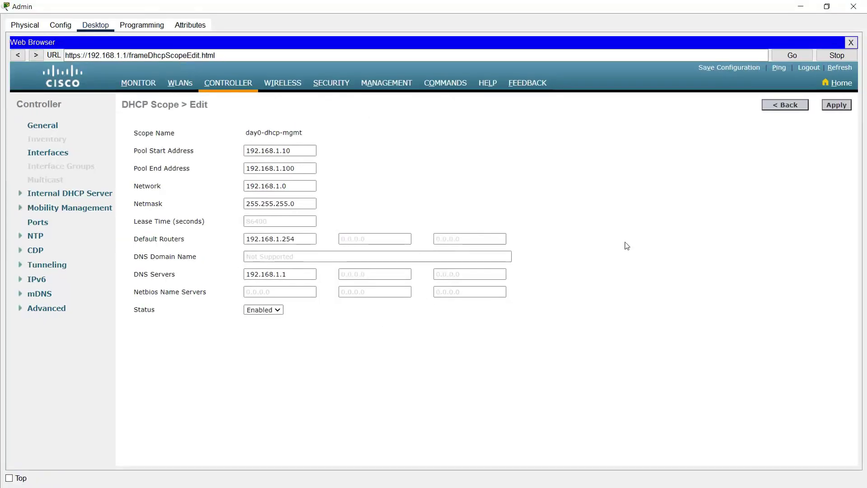
left_click(833, 107)
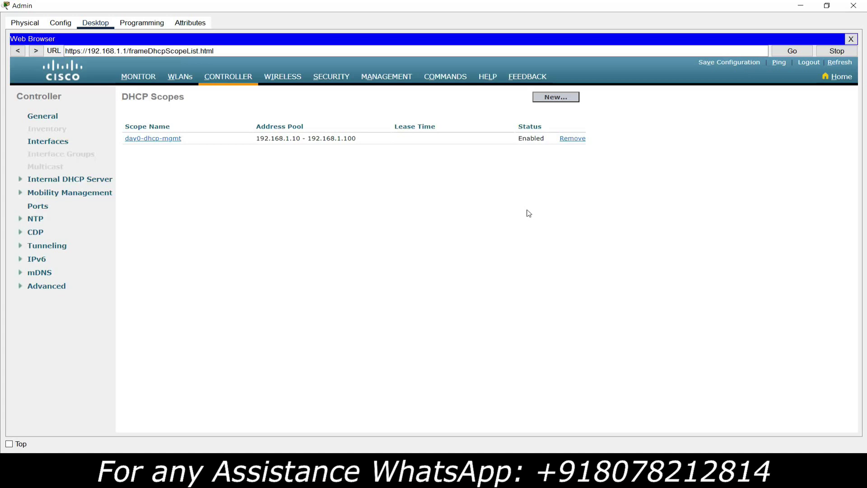
- Save the WLC configuration to flash, confirm the prompts, and return to the topology
left_click(725, 67)
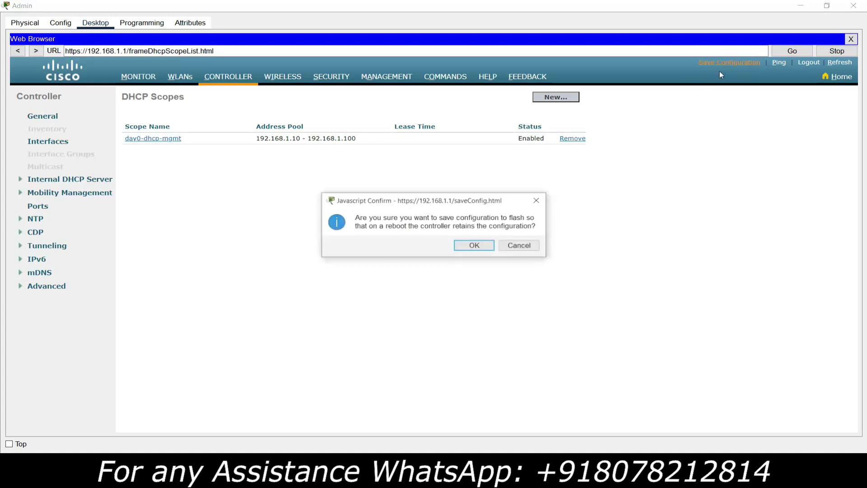
left_click(469, 247)
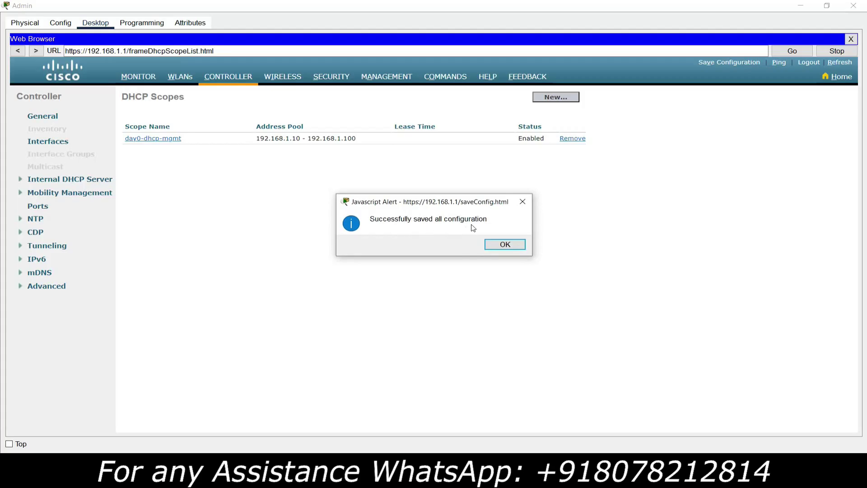
left_click(505, 245)
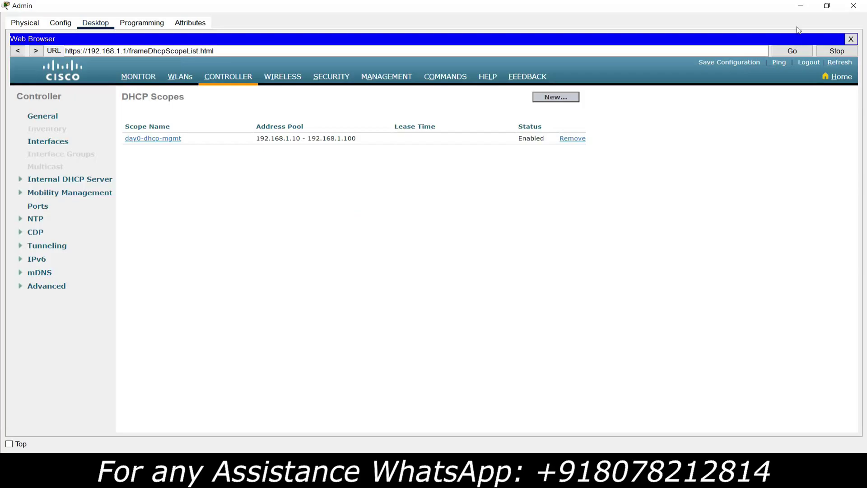
left_click(800, 6)
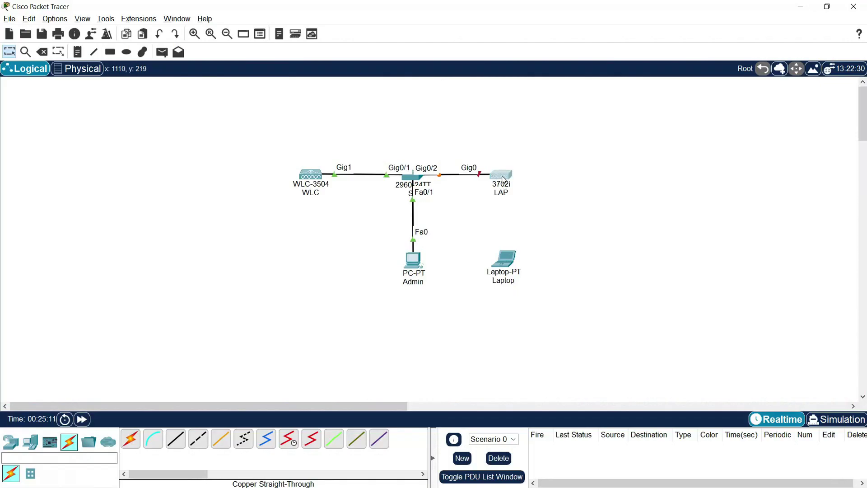
- Plug the power adapter into the LAP's power port in its Physical view, then close the window
left_click(502, 179)
left_click_drag(496, 101, 454, 59)
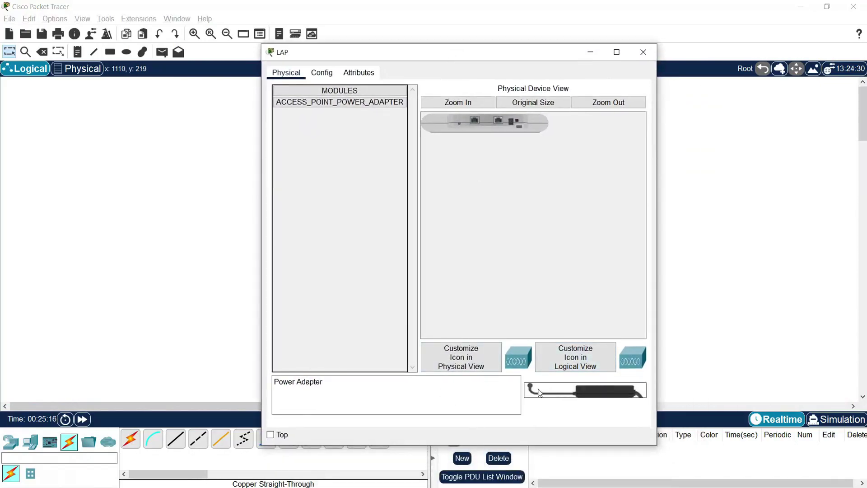
left_click_drag(535, 392, 513, 120)
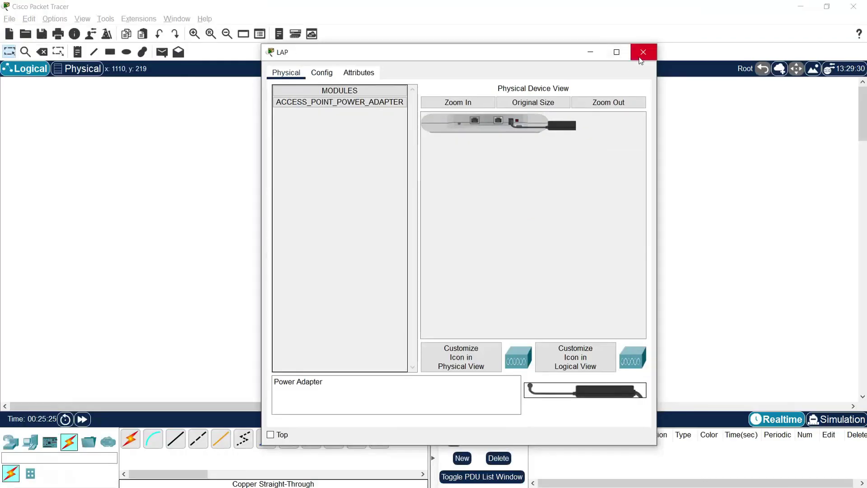
left_click(643, 52)
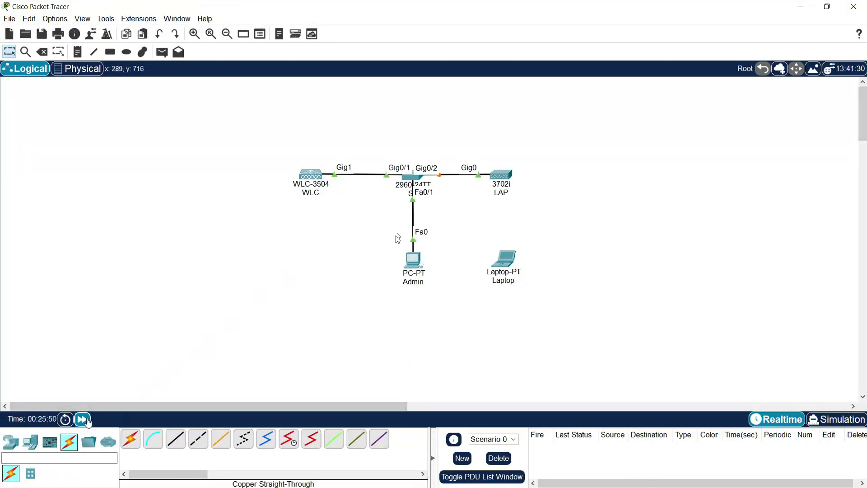
- Fast-forward time, then switch the LAP's Global Settings Gateway/DNS to DHCP (192.168.1.254, DNS 192.168.1.1)
left_click(87, 421)
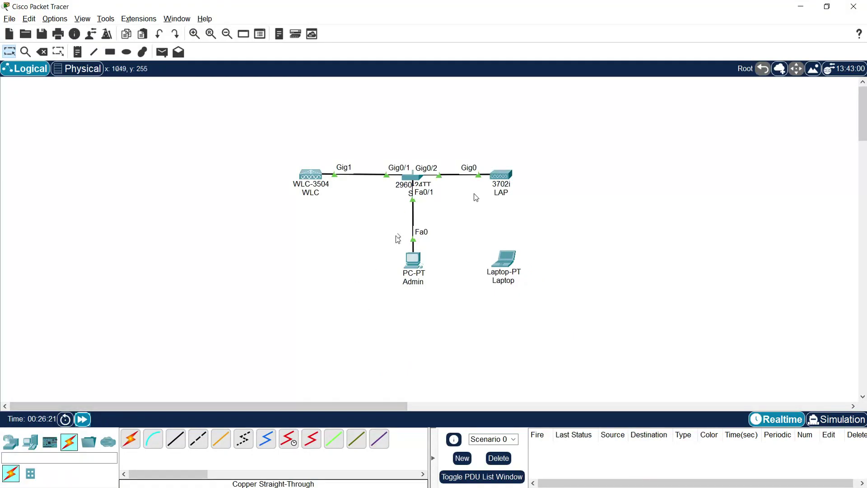
left_click(500, 175)
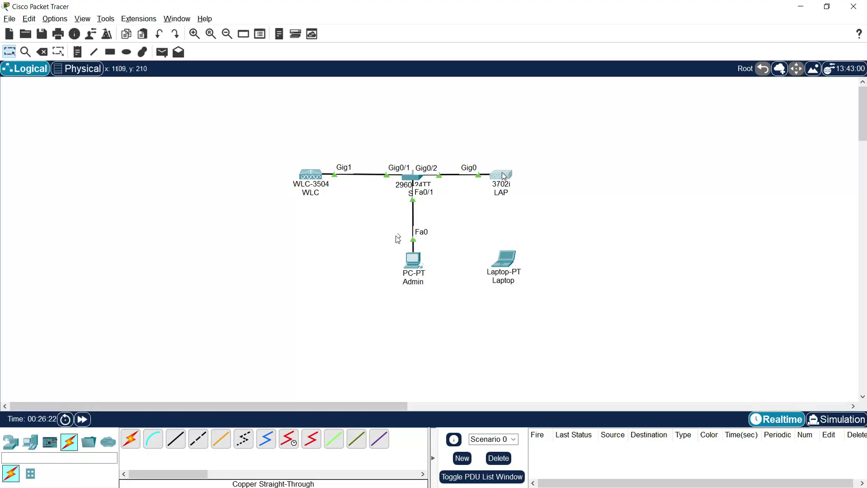
left_click_drag(445, 95, 409, 41)
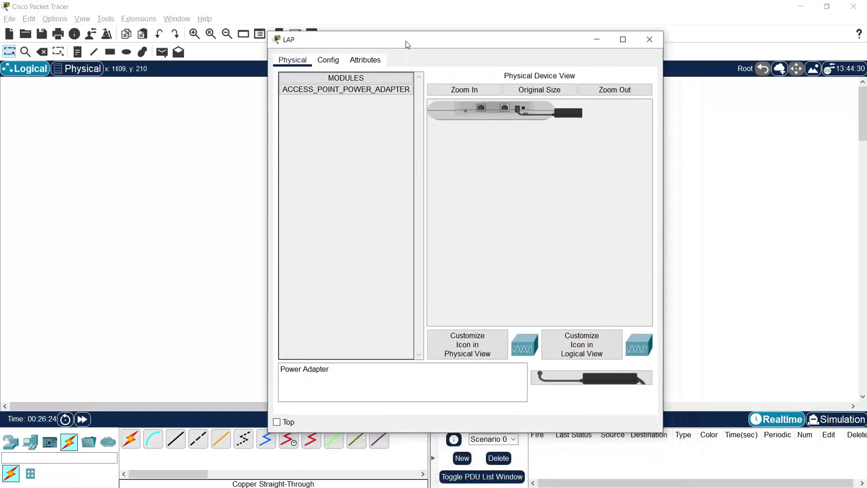
left_click_drag(326, 41, 318, 18)
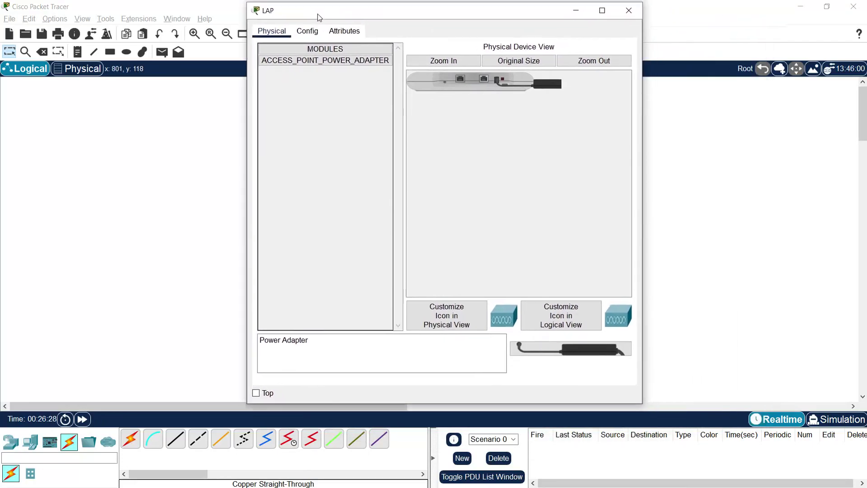
left_click(307, 31)
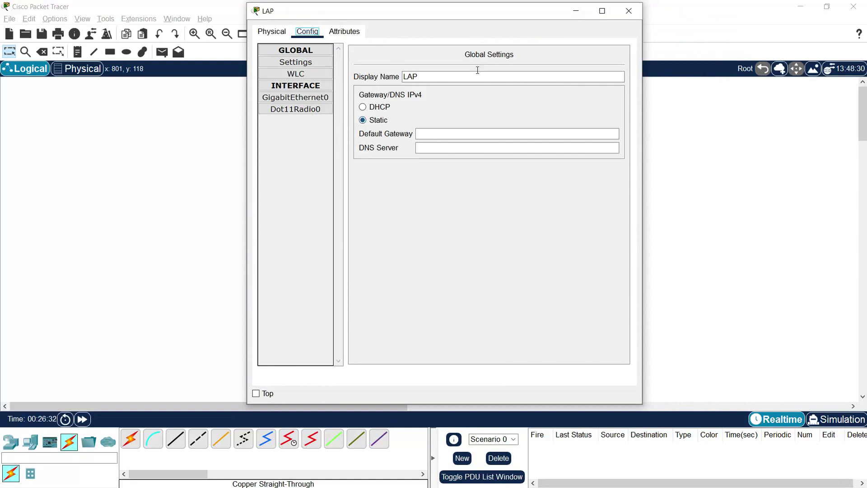
left_click(313, 63)
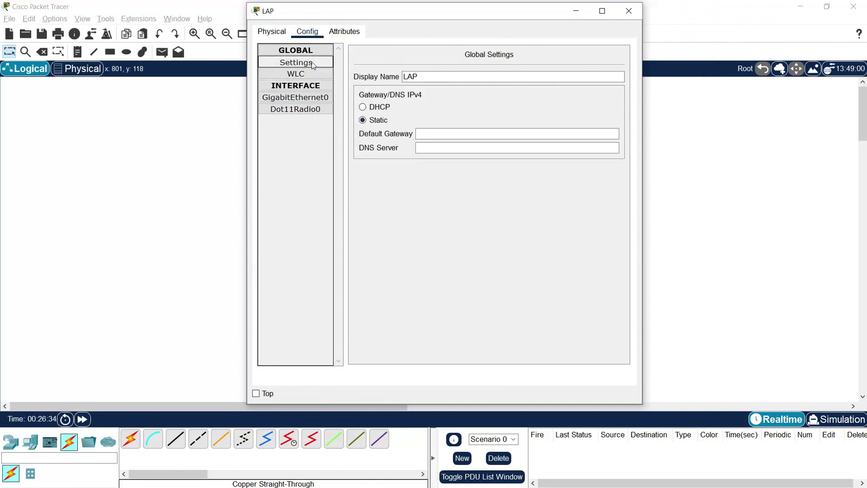
left_click(382, 107)
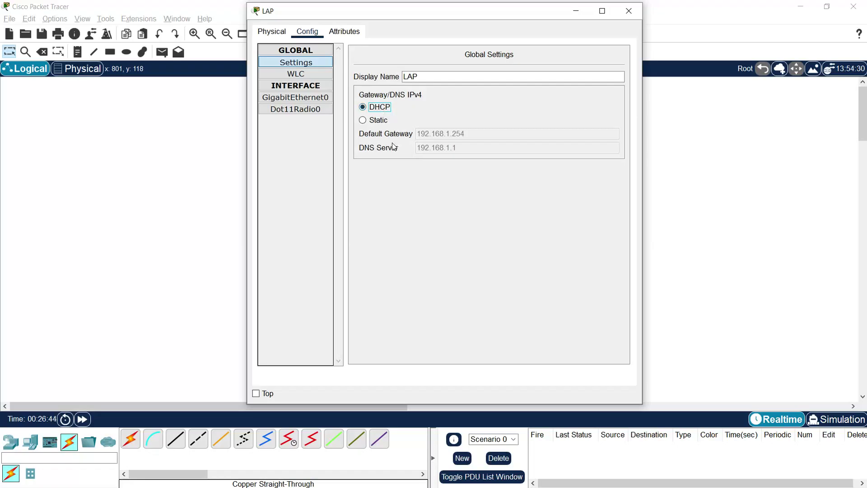
left_click_drag(343, 19, 510, 24)
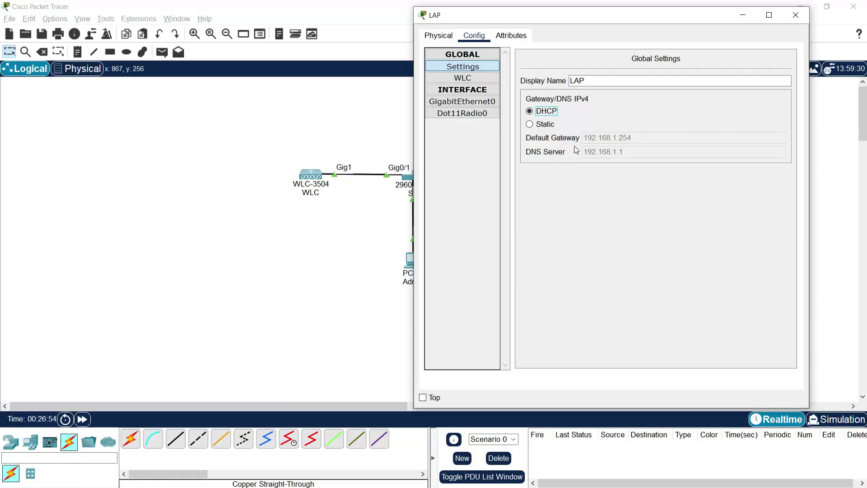
left_click_drag(468, 16, 531, 24)
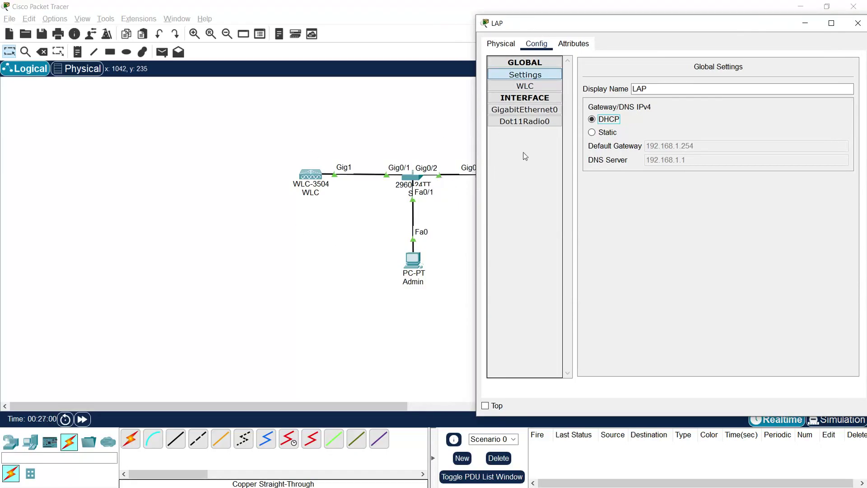
- Verify the LAP's GigabitEthernet0 shows DHCP address 192.168.1.10, then close the LAP window
left_click(520, 116)
left_click_drag(573, 29, 375, 35)
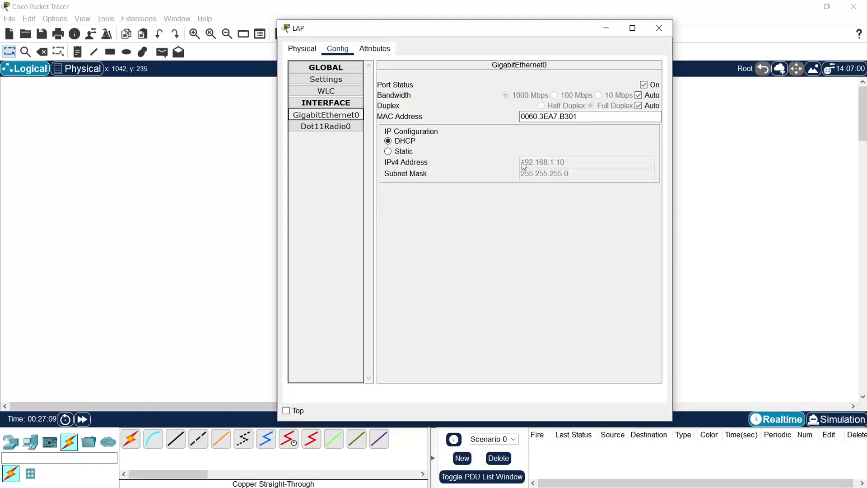
left_click_drag(373, 32, 550, 36)
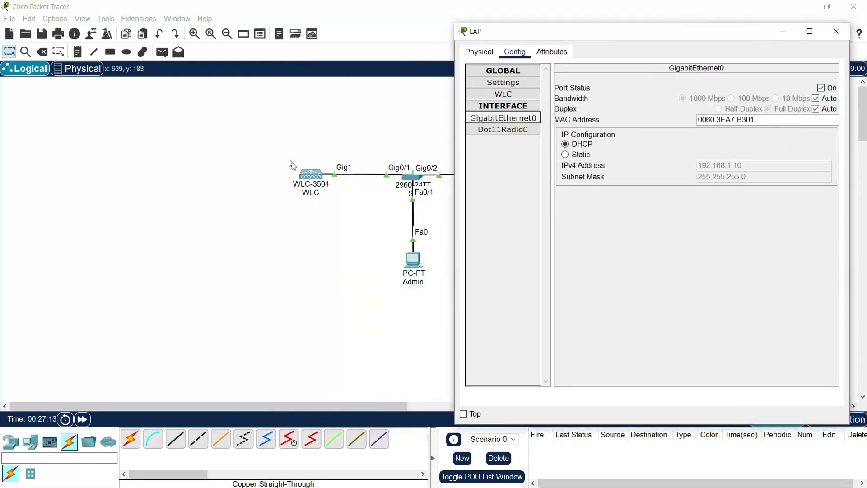
left_click_drag(565, 32, 411, 9)
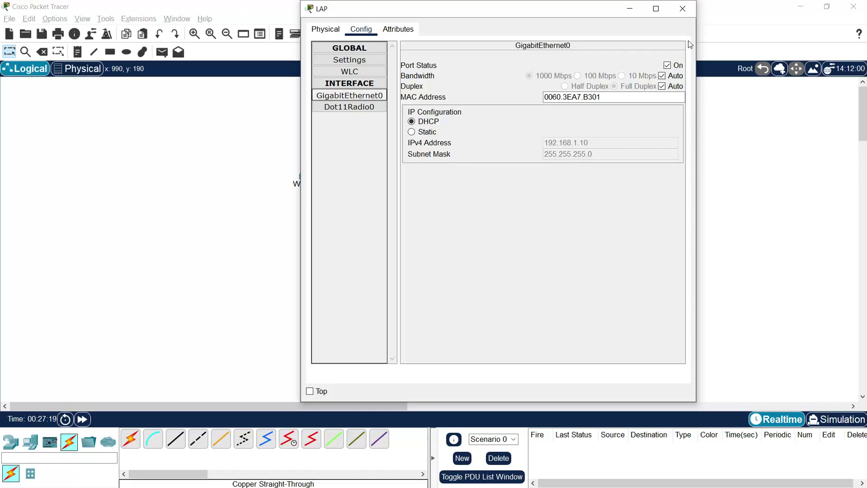
left_click(681, 17)
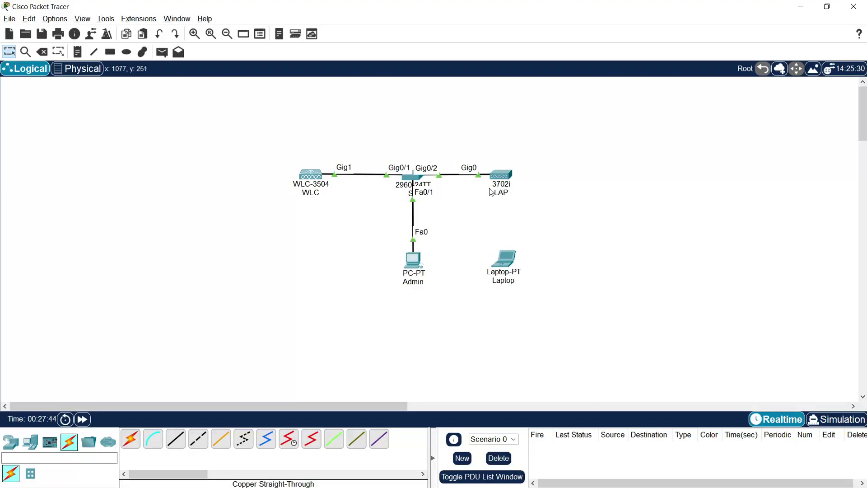
mouse_move(500, 180)
- Power off the Laptop, pull its existing module, and install a Linksys WPC300N wireless card
left_click(505, 261)
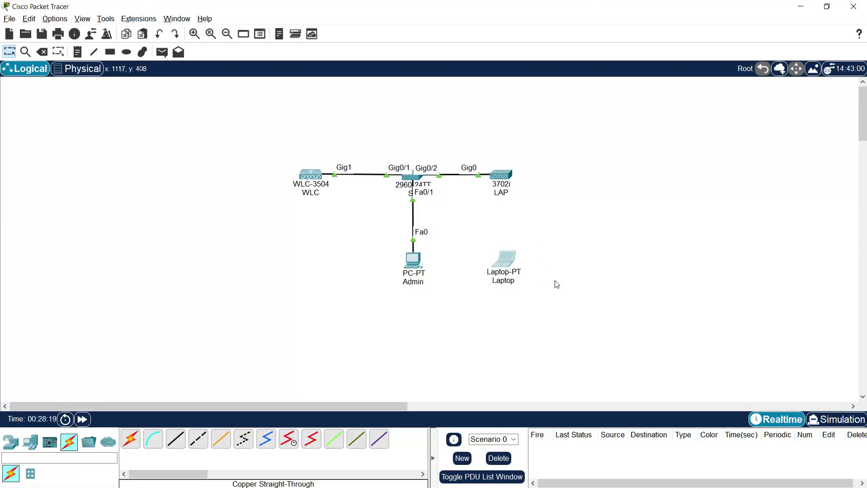
left_click_drag(428, 103, 384, 52)
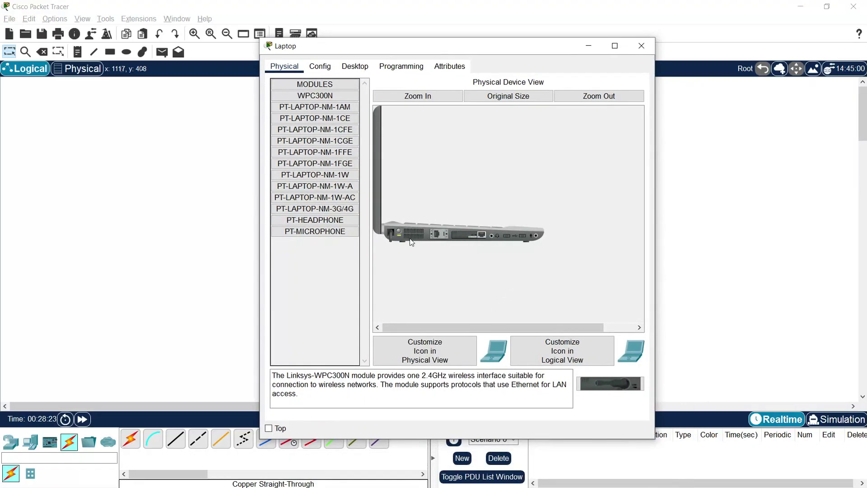
left_click(400, 232)
left_click_drag(468, 235, 329, 275)
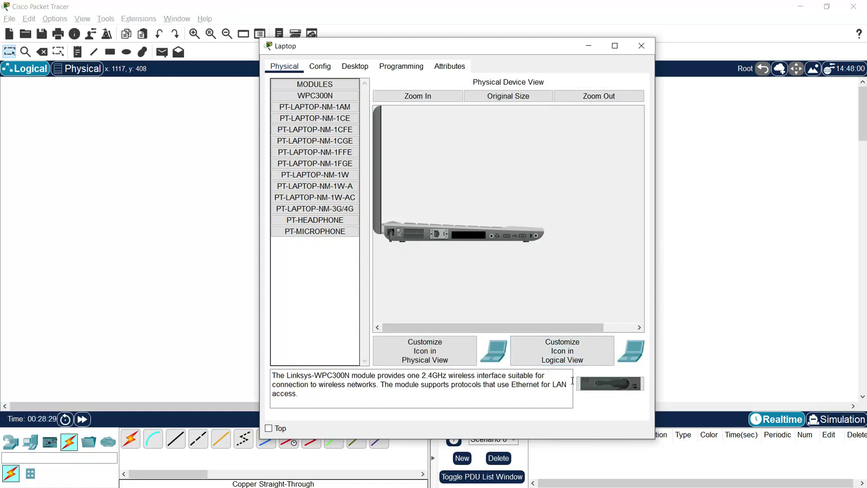
left_click_drag(584, 388, 470, 241)
left_click(355, 65)
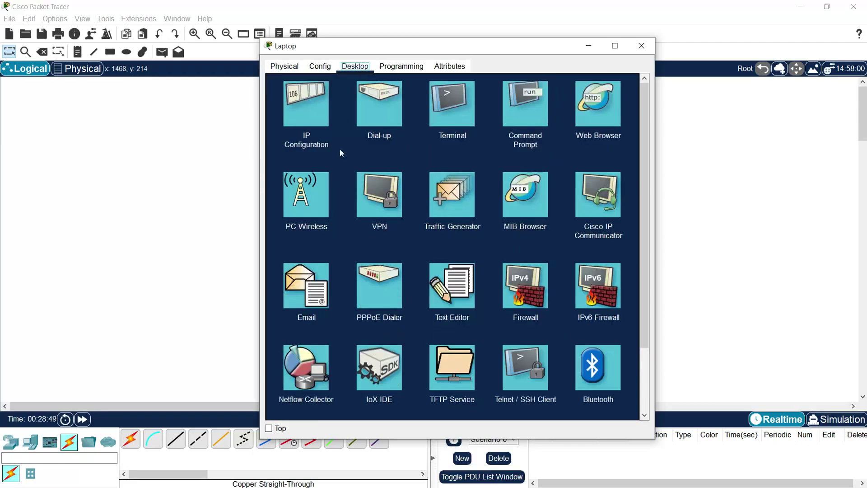
left_click(303, 207)
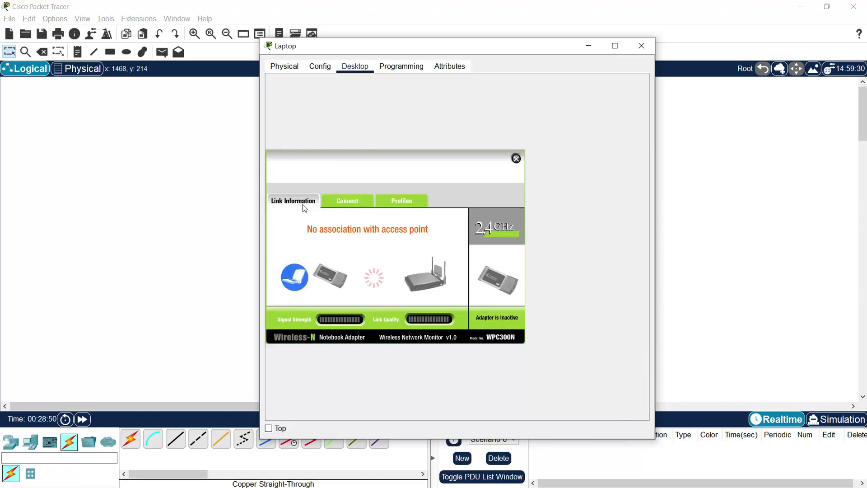
left_click(351, 201)
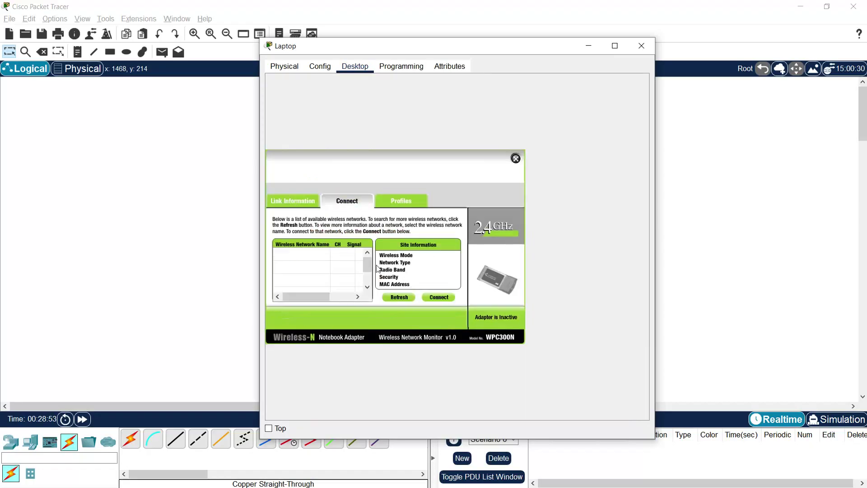
left_click(399, 298)
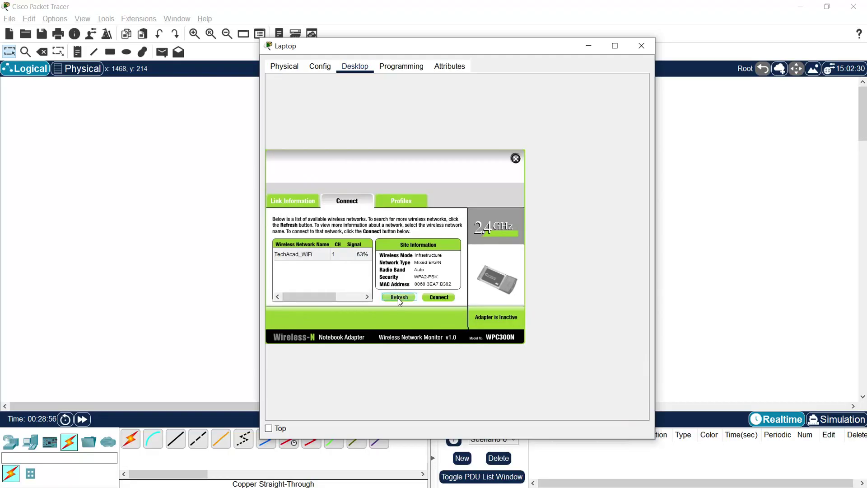
left_click(398, 297)
left_click(305, 261)
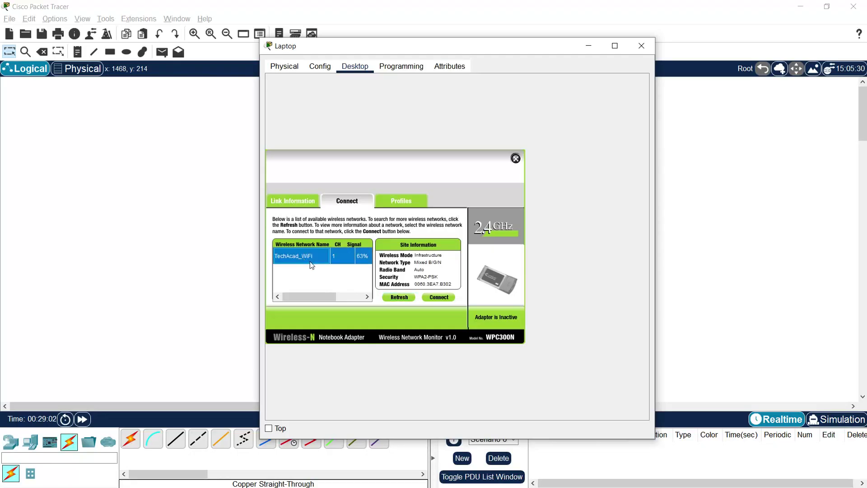
- Join TechAcad_WiFi with the WPA2 pre-shared key and confirm the access-point link
left_click(437, 299)
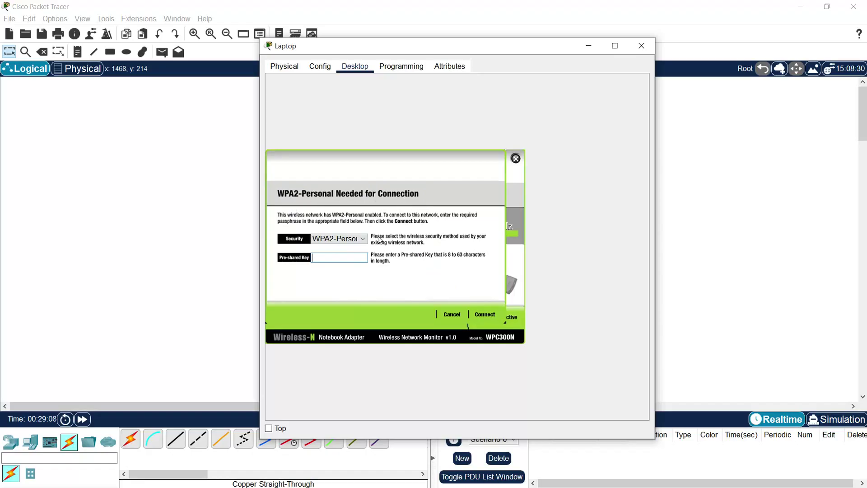
left_click(337, 257)
type("Cisco123")
left_click(487, 317)
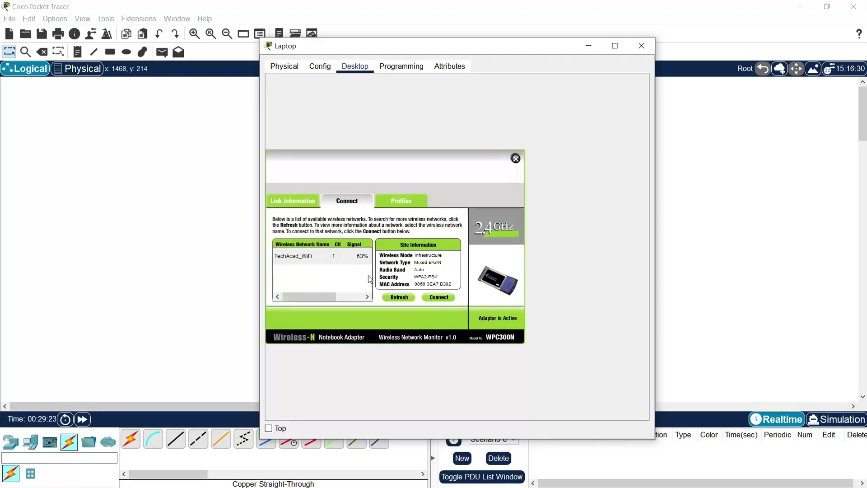
left_click(302, 203)
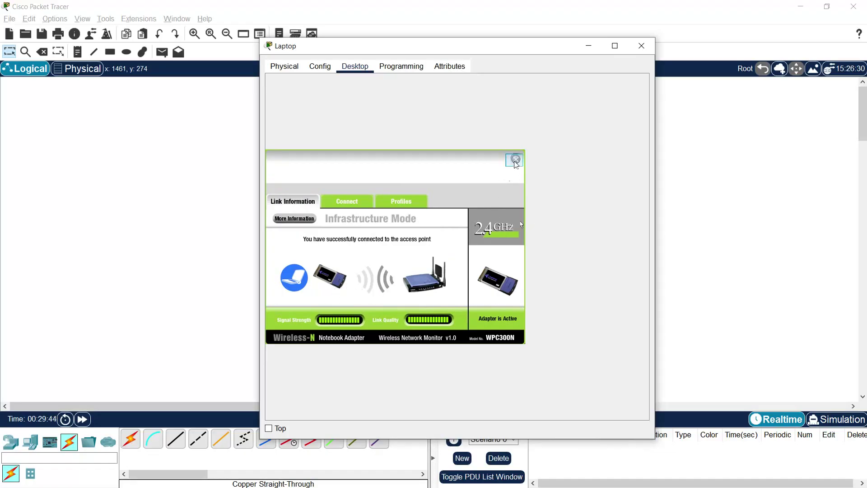
left_click(516, 160)
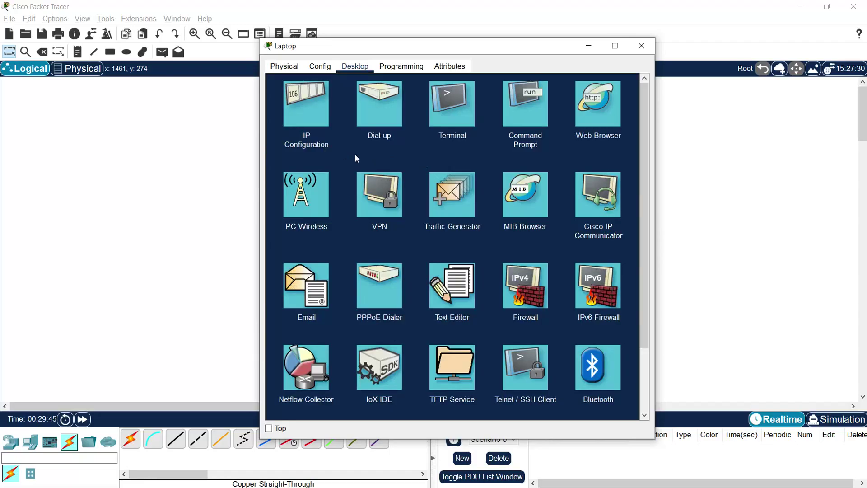
- Check the Laptop's IP Configuration shows DHCP address 192.168.1.11, then close its window
left_click(305, 117)
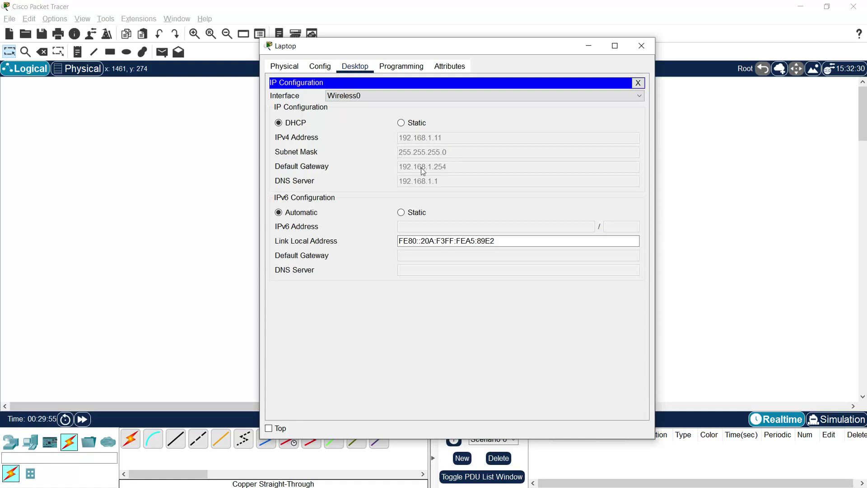
left_click_drag(317, 48, 437, 32)
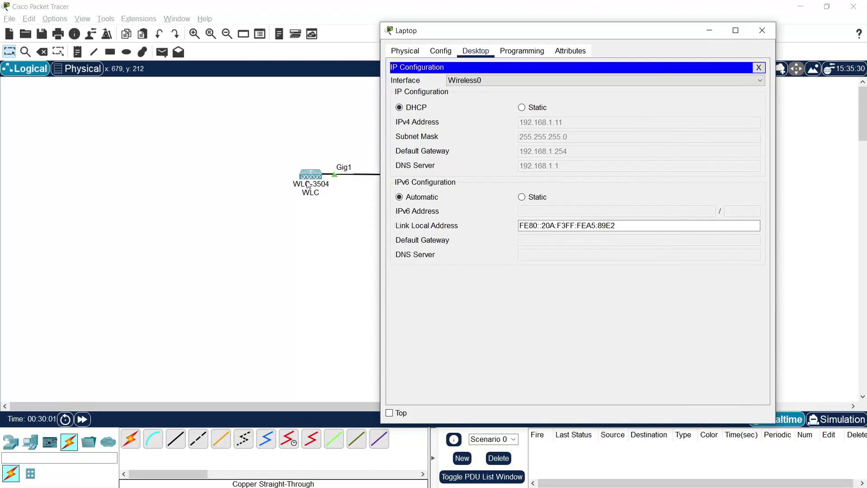
left_click(763, 31)
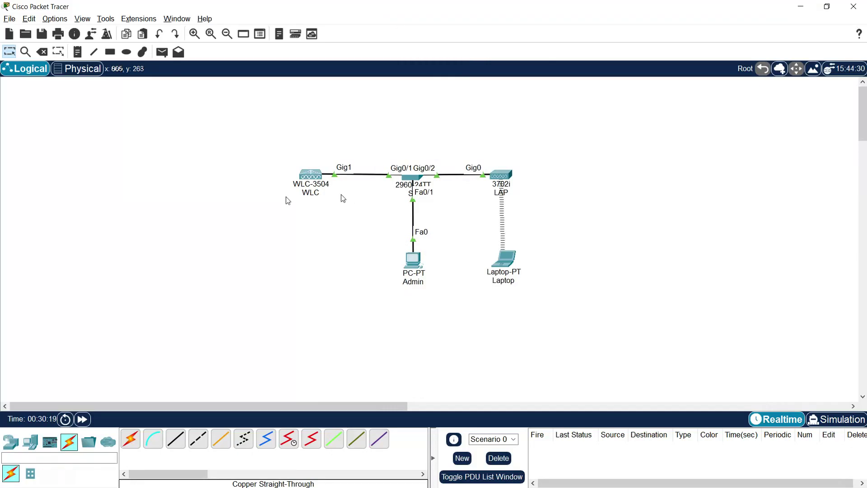
- Send a simple ICMP PDU from the Laptop to the Admin PC, then delete it after it succeeds
left_click(161, 52)
left_click(505, 260)
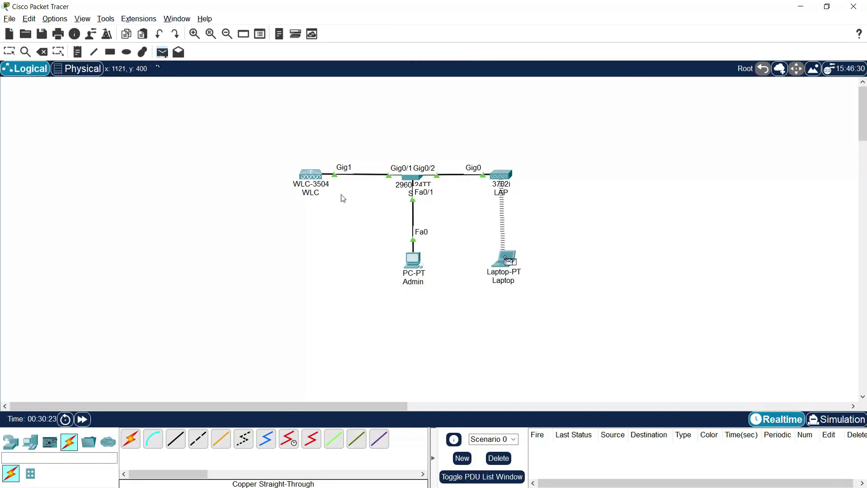
left_click(416, 261)
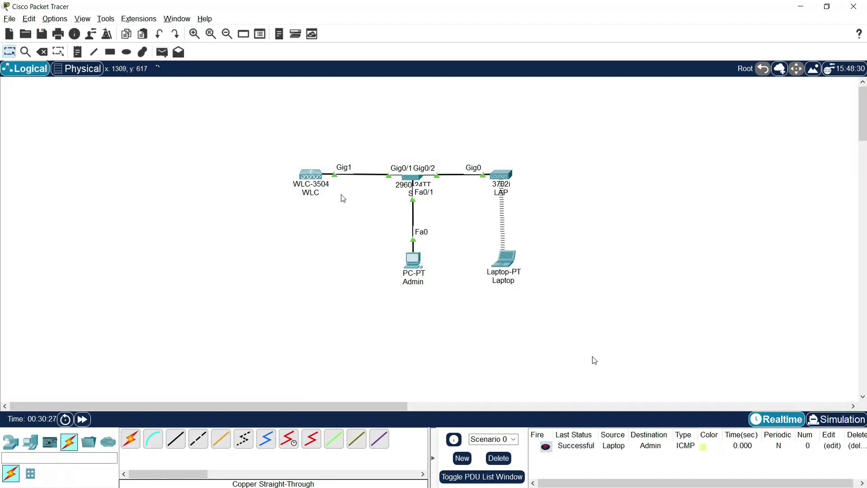
left_click(498, 458)
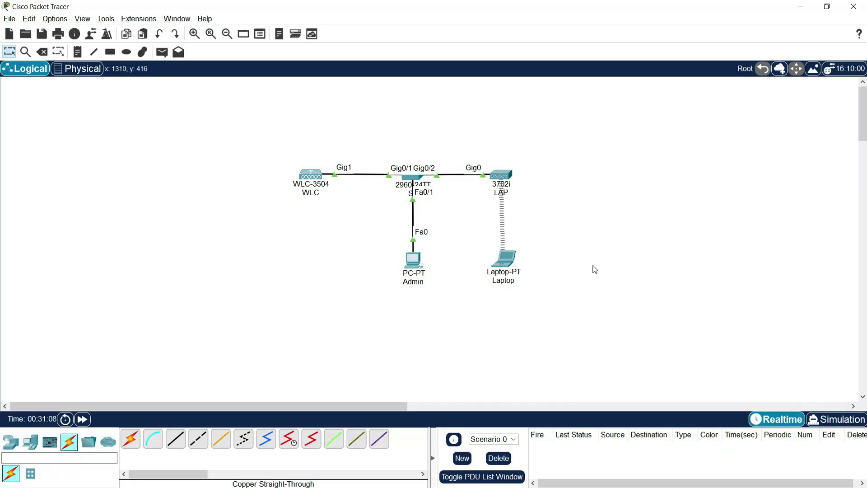